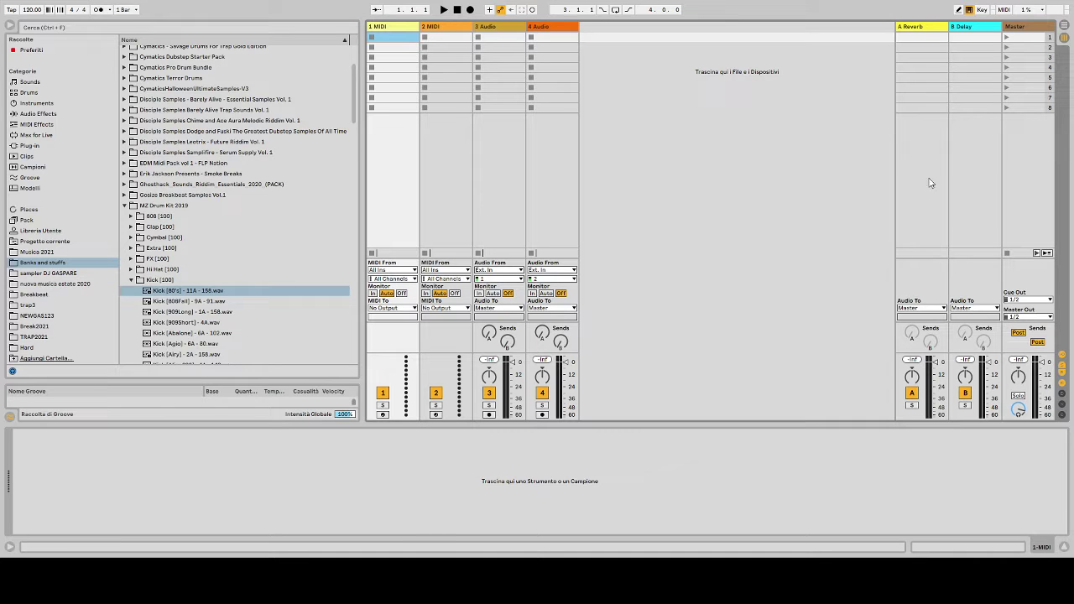
Switch to the arrangement and place Take Me High (Extended Mix) from the "nuova musica estate 2020" folder at bar 1 of the first track.
left_click(1062, 28)
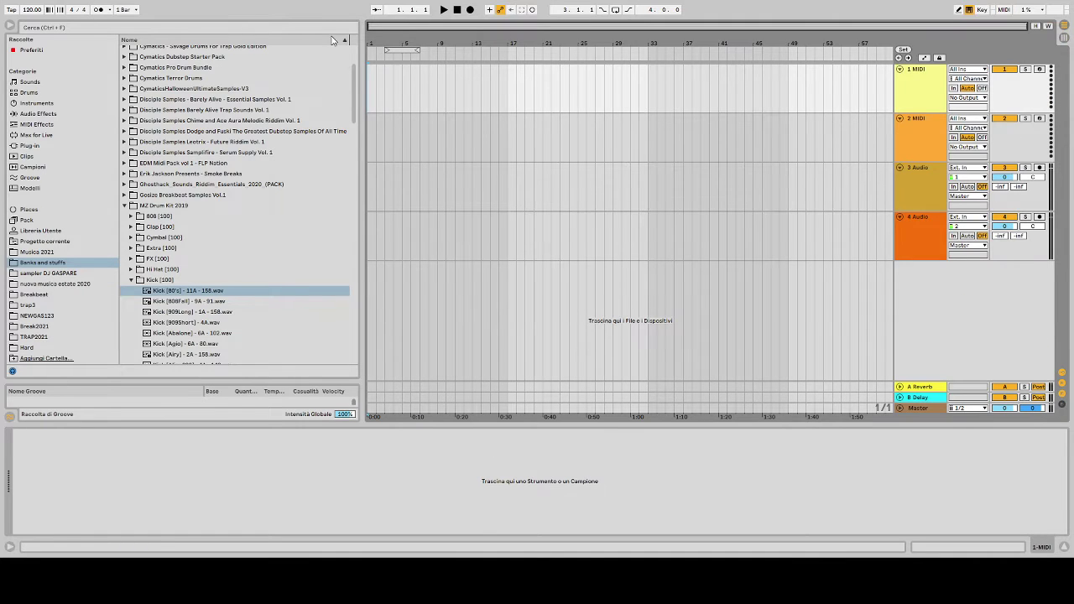
left_click_drag(383, 43, 421, 101)
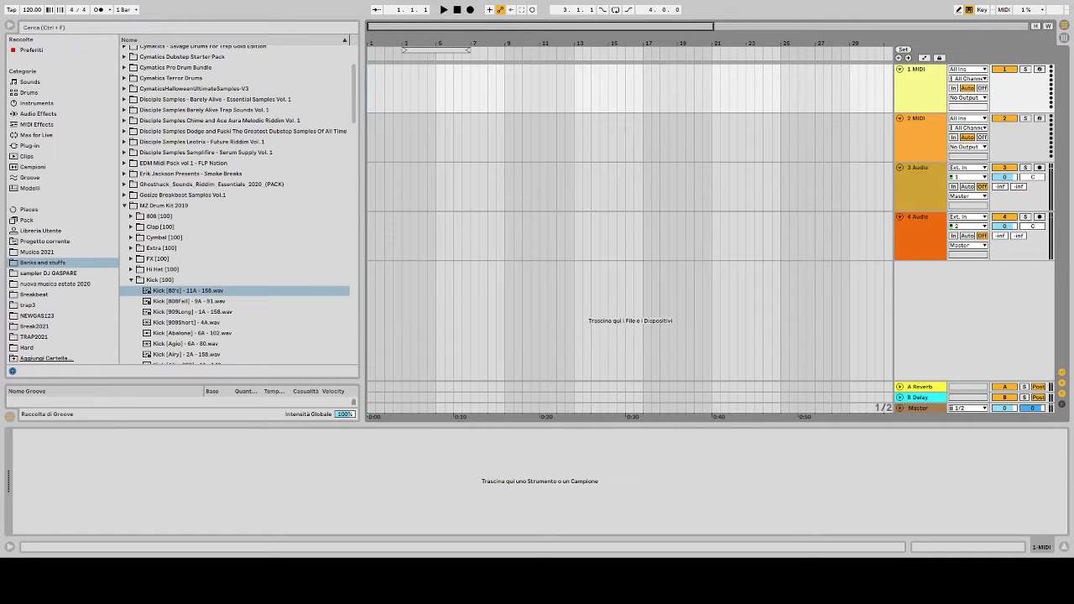
left_click(125, 206)
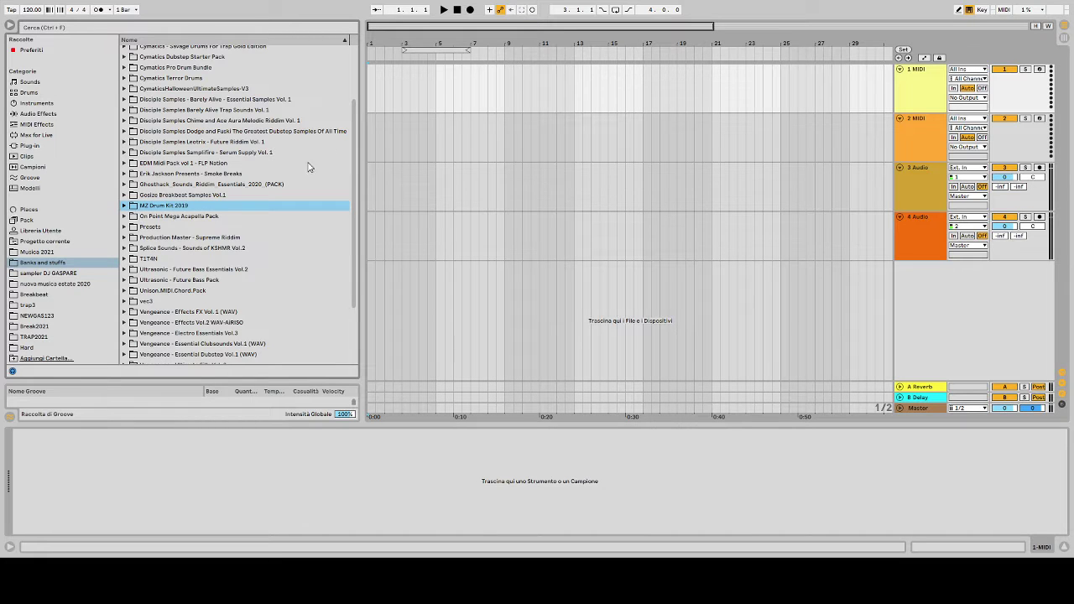
left_click(83, 286)
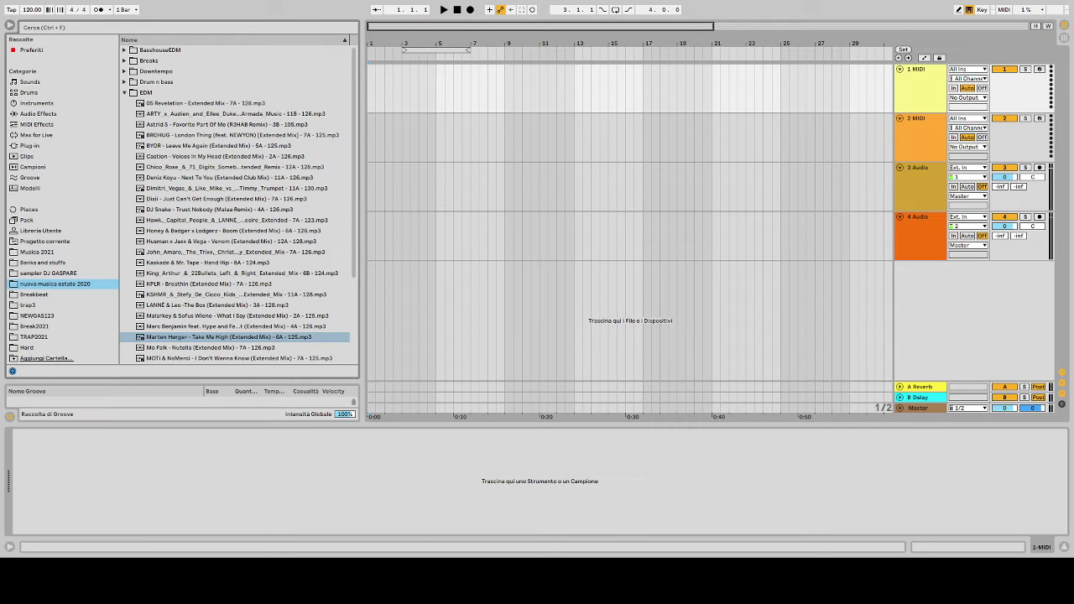
left_click_drag(247, 334, 369, 94)
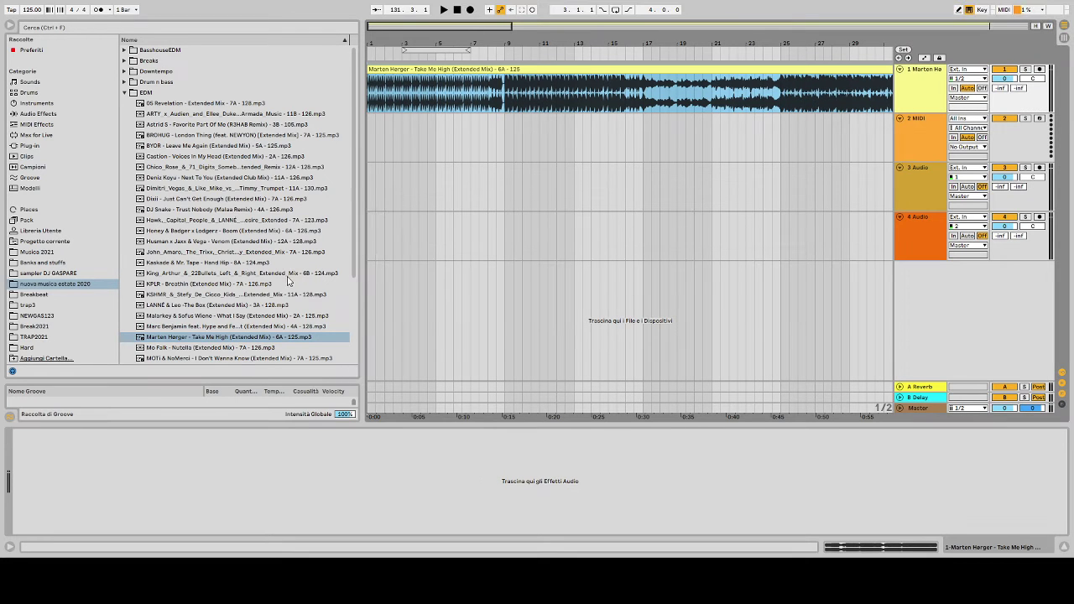
Add What I Say (Extended Mix) to track 4 and align its start with bar 1.
left_click(198, 316)
left_click_drag(197, 316, 554, 237)
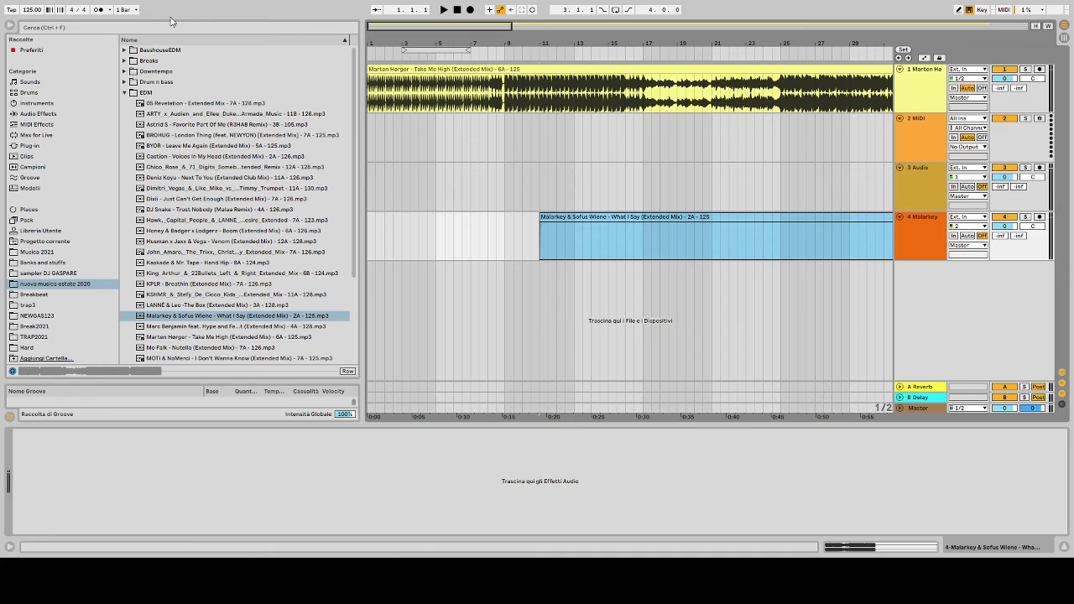
mouse_move(374, 44)
left_mouse_down()
mouse_move(374, 75)
mouse_move(366, 58)
left_mouse_up()
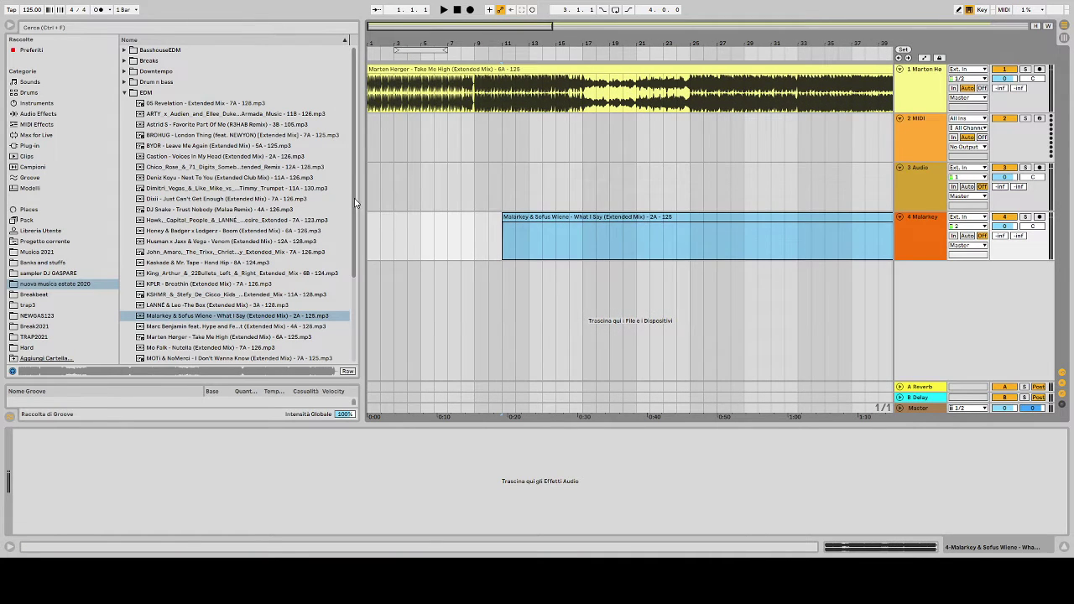
left_click_drag(577, 226, 424, 227)
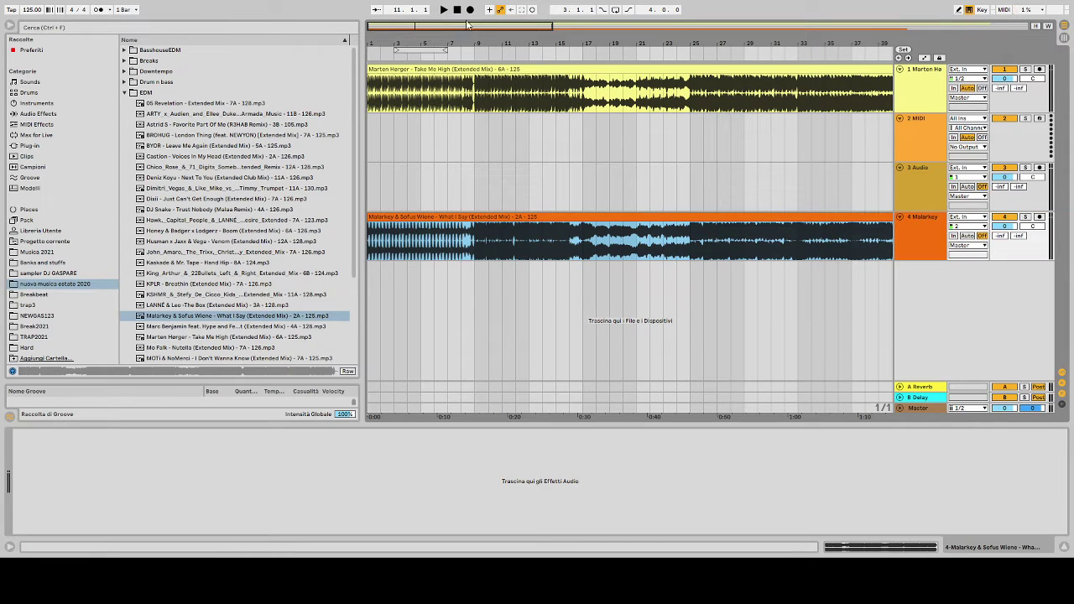
left_click(458, 10)
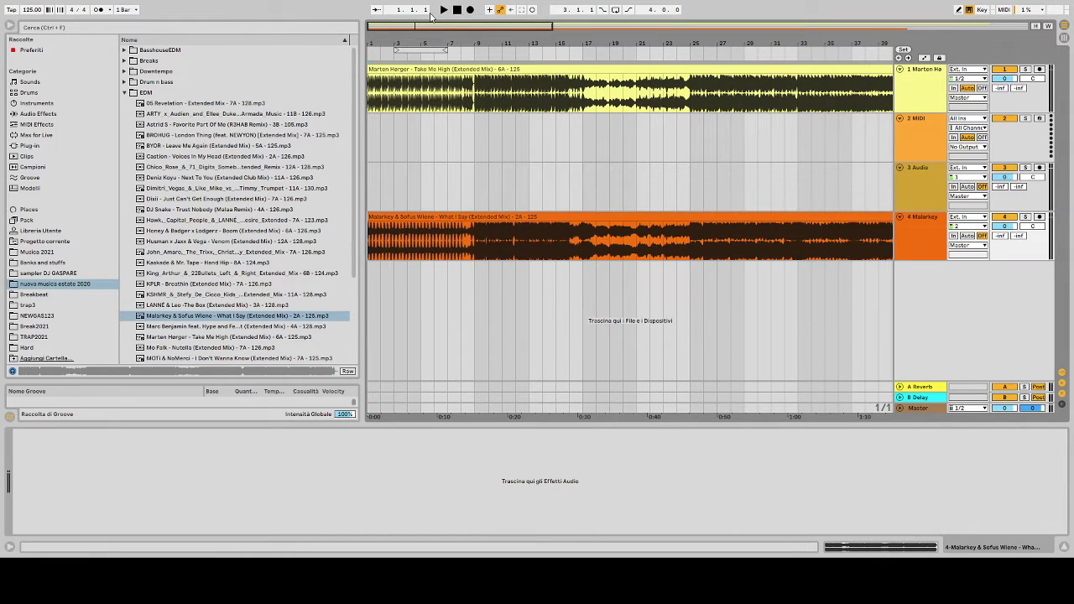
Hide the browser and play both aligned songs together from the start and from around bar 9.
left_click(13, 27)
left_click_drag(34, 36, 46, 89)
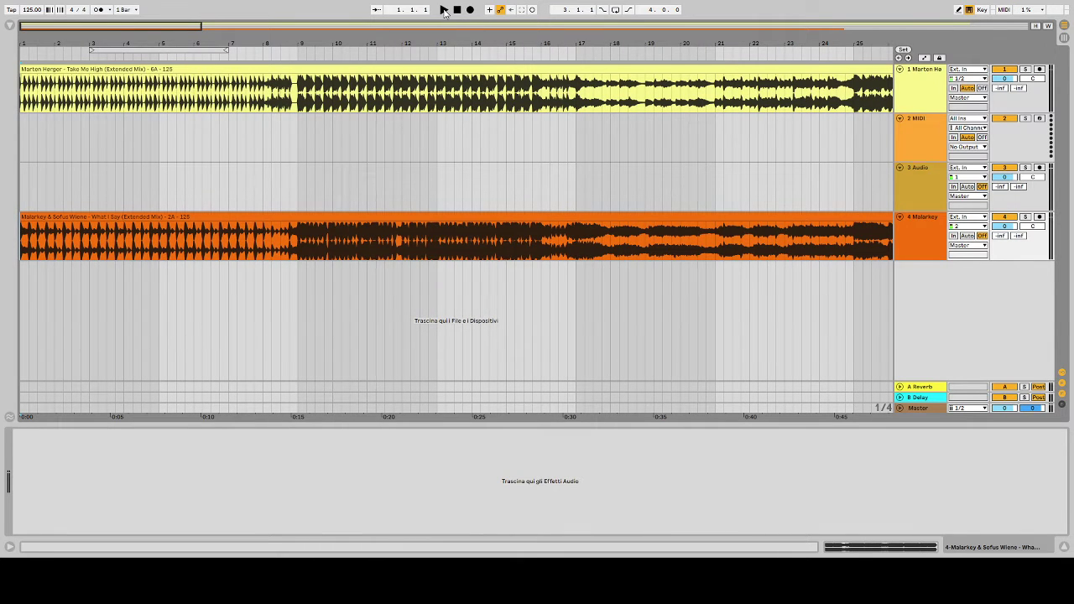
left_click(444, 10)
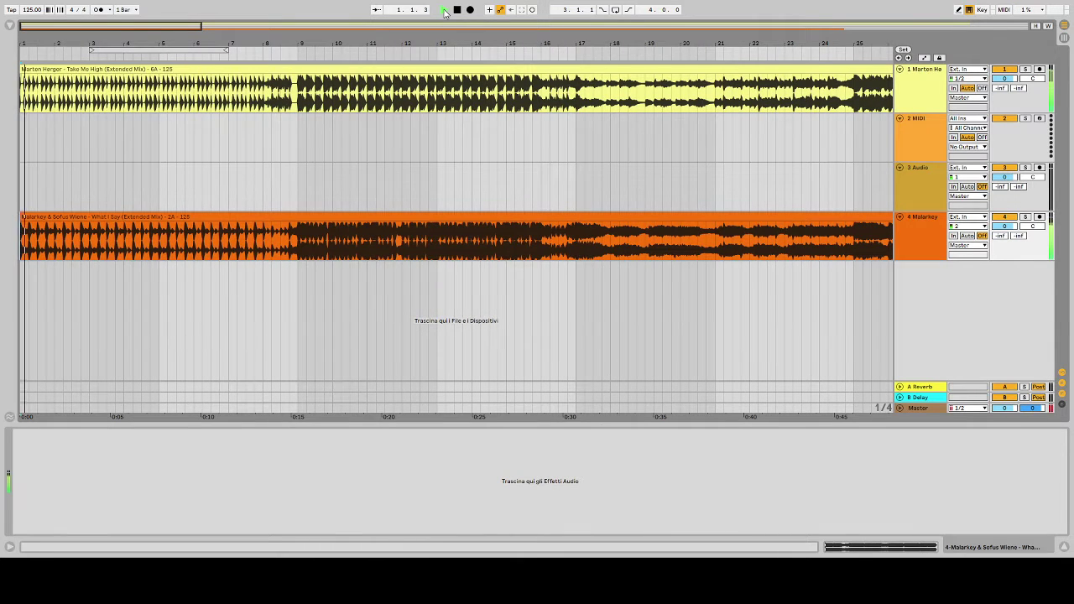
left_click(290, 53)
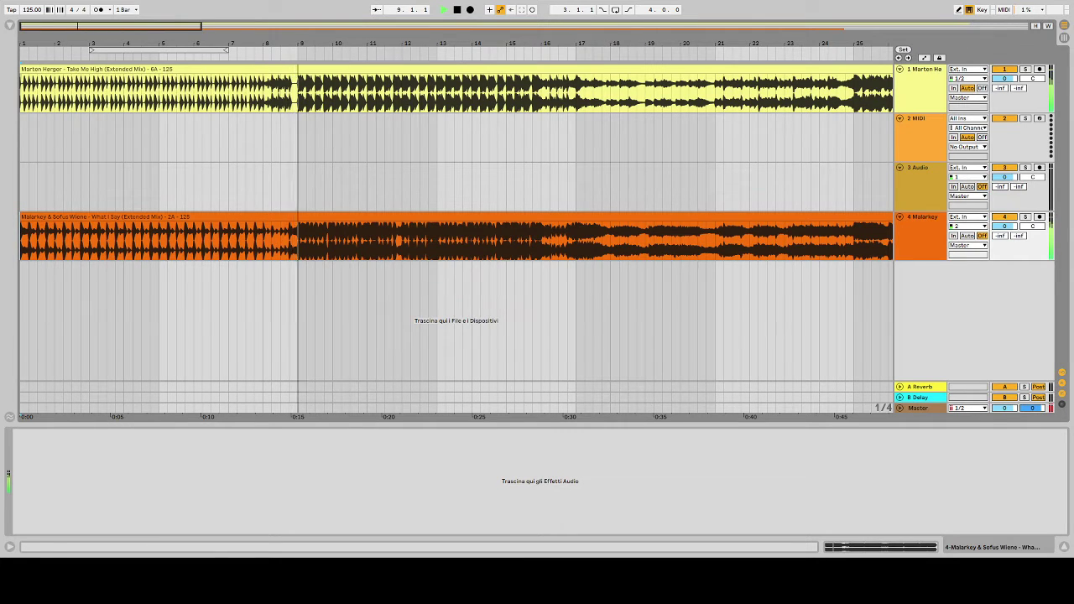
left_click_drag(298, 43, 298, 67)
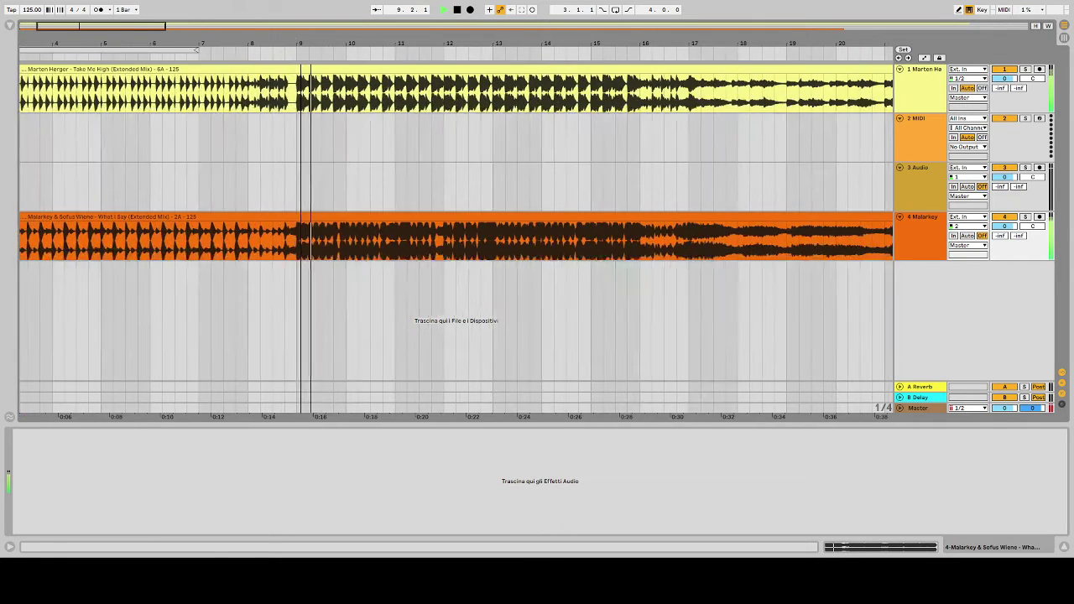
left_click(457, 9)
Shift the What I Say clip to start at 1.4.1 and play both songs from the beginning.
left_click_drag(194, 37, 275, 40)
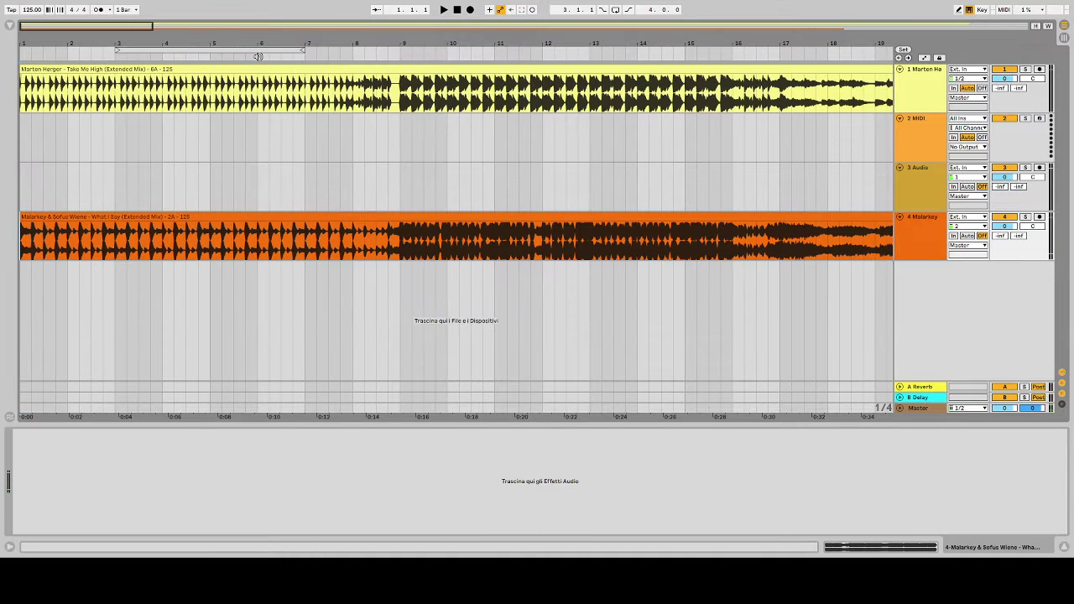
mouse_move(89, 37)
left_mouse_down()
mouse_move(90, 184)
mouse_move(343, 169)
mouse_move(436, 134)
mouse_move(436, 101)
mouse_move(131, 67)
mouse_move(39, 38)
left_mouse_up()
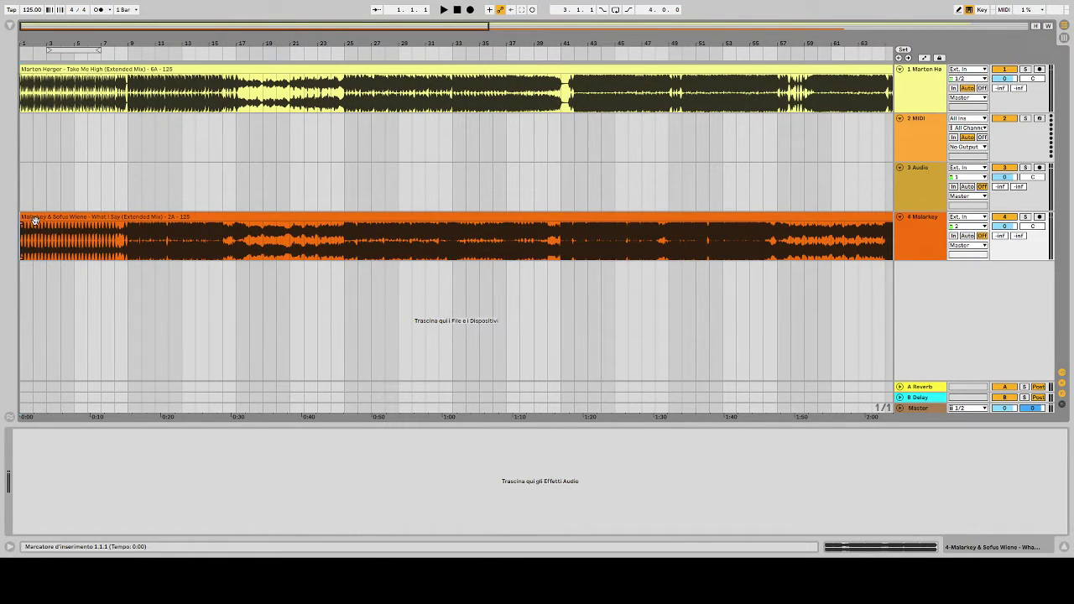
left_click_drag(38, 222, 48, 223)
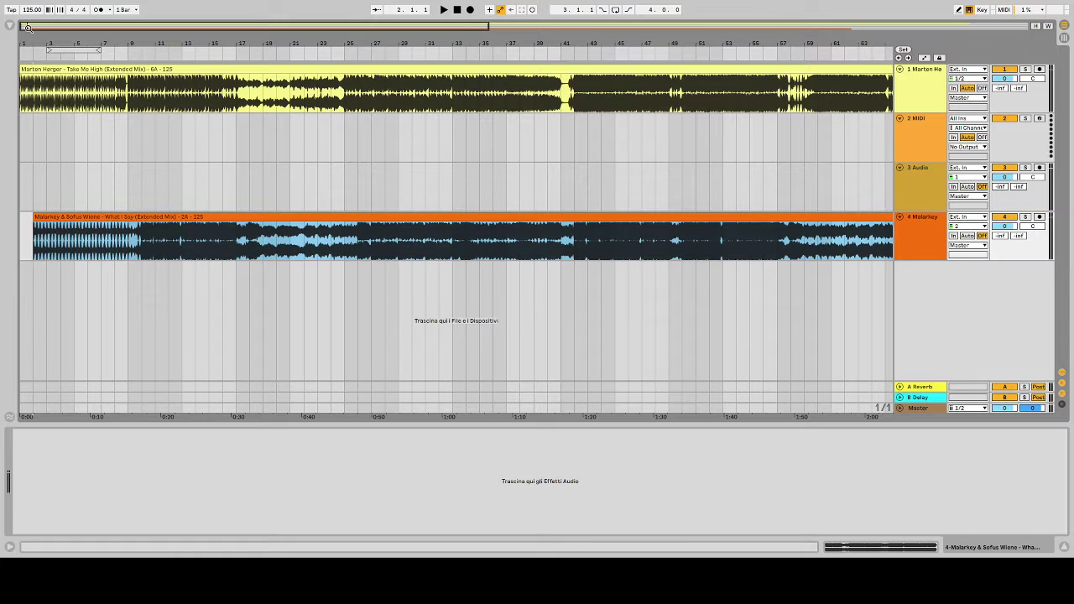
mouse_move(25, 38)
left_mouse_down()
mouse_move(101, 220)
mouse_move(82, 231)
mouse_move(111, 235)
mouse_move(81, 239)
left_mouse_up()
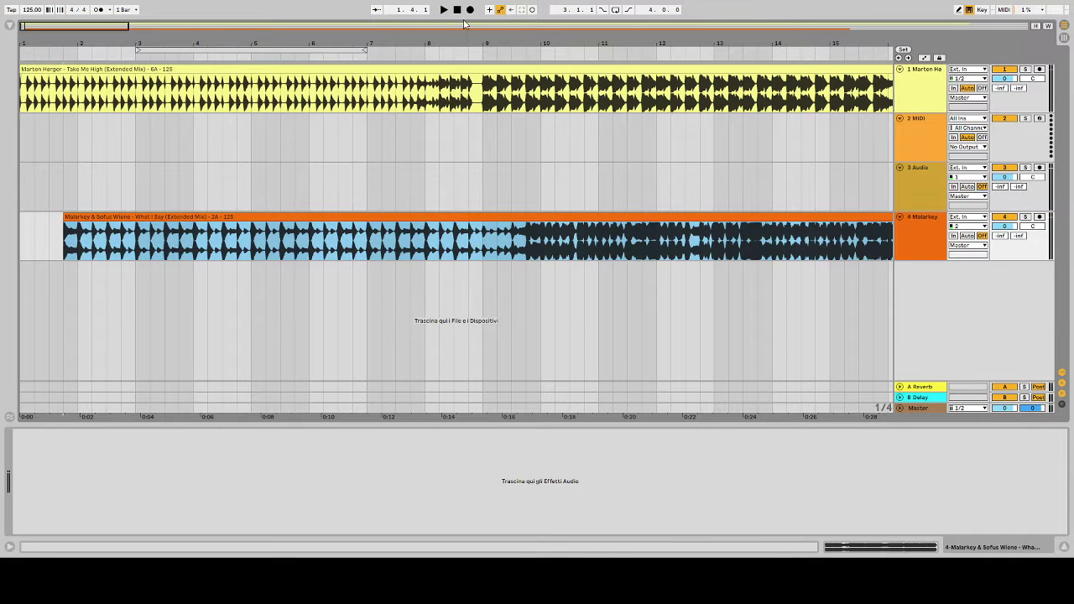
left_click(457, 10)
left_click(442, 9)
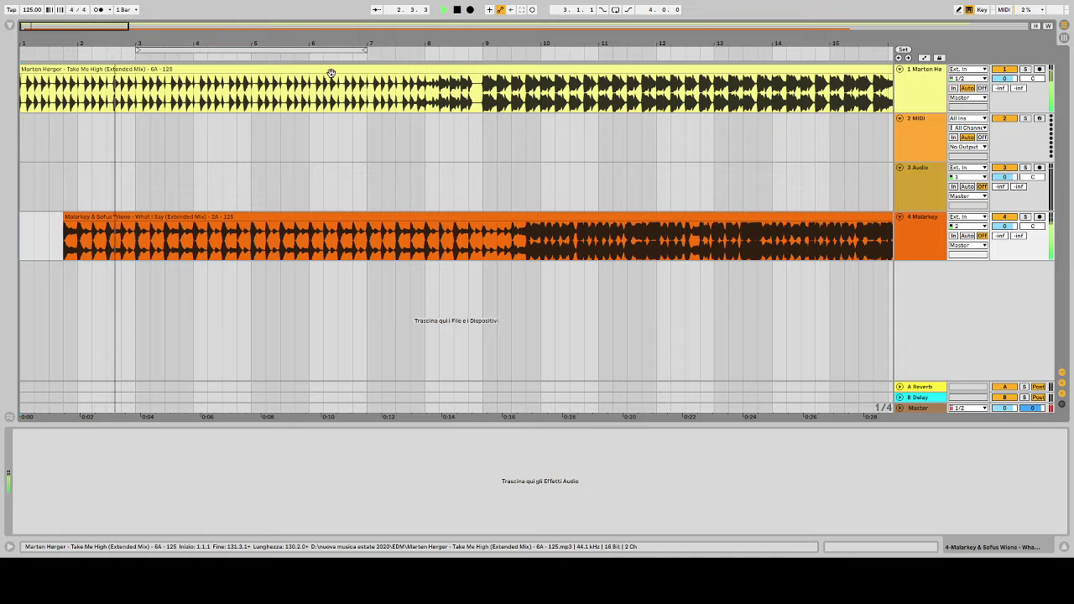
key("space")
Move the What I Say clip to start at bar 2 and play both songs from the beginning.
left_click_drag(79, 218, 97, 215)
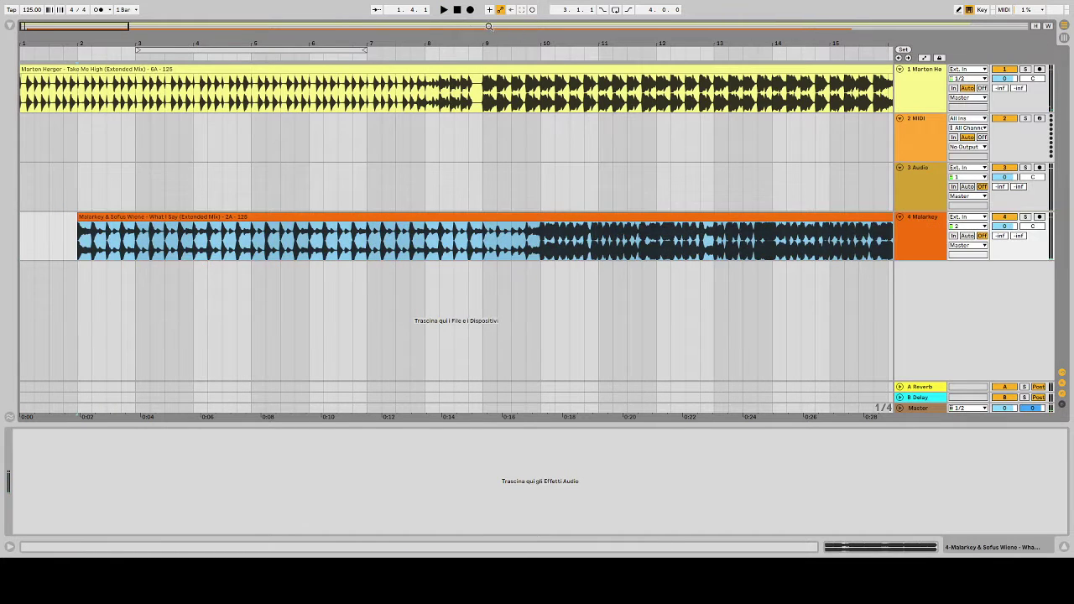
left_click(443, 9)
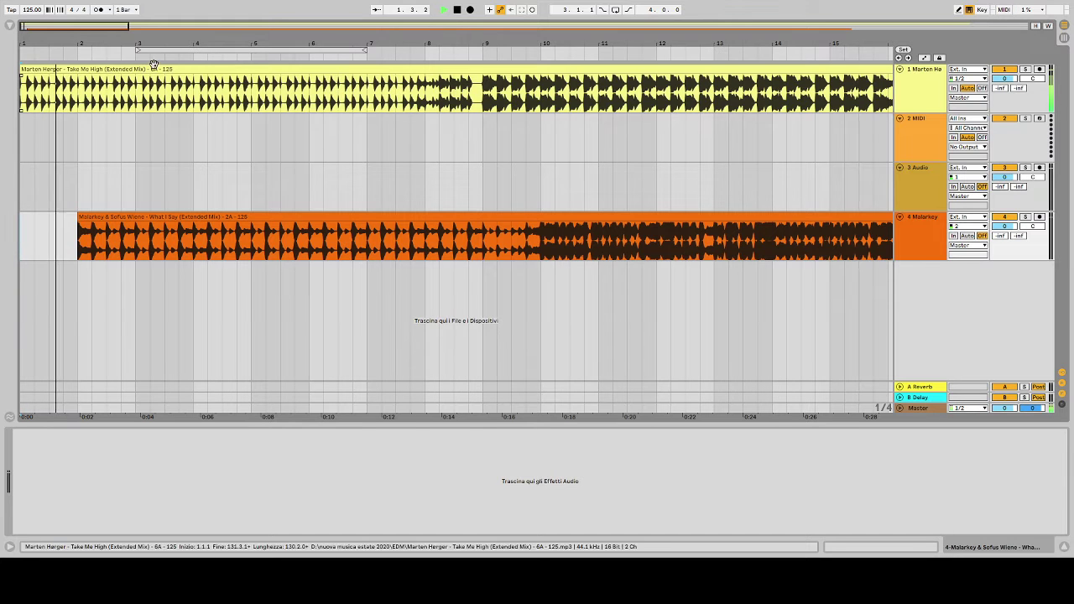
left_click_drag(103, 46, 102, 44)
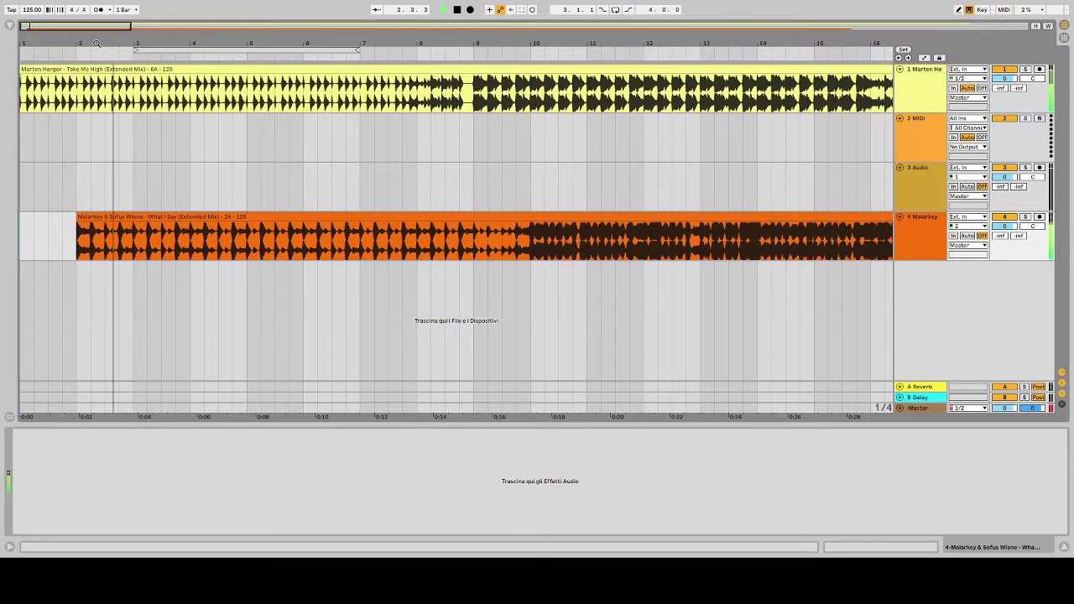
left_click(456, 10)
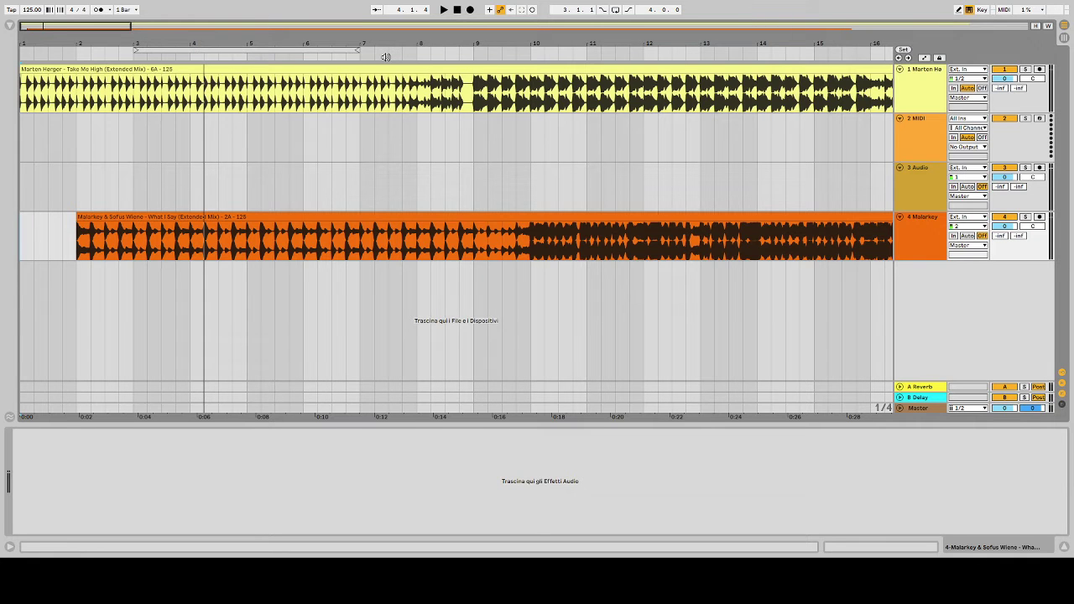
Play both songs from around bar 8 through to bar 18 with the clips offset by one bar.
left_click_drag(385, 44, 304, 43)
left_click(314, 53)
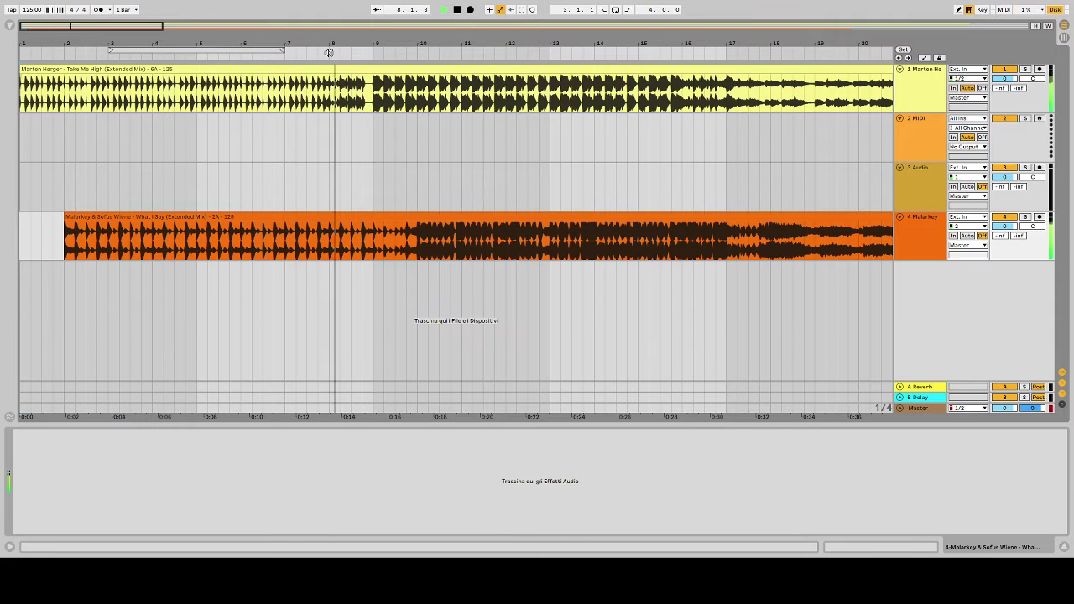
left_click_drag(336, 44, 335, 19)
left_click_drag(211, 39, 212, 84)
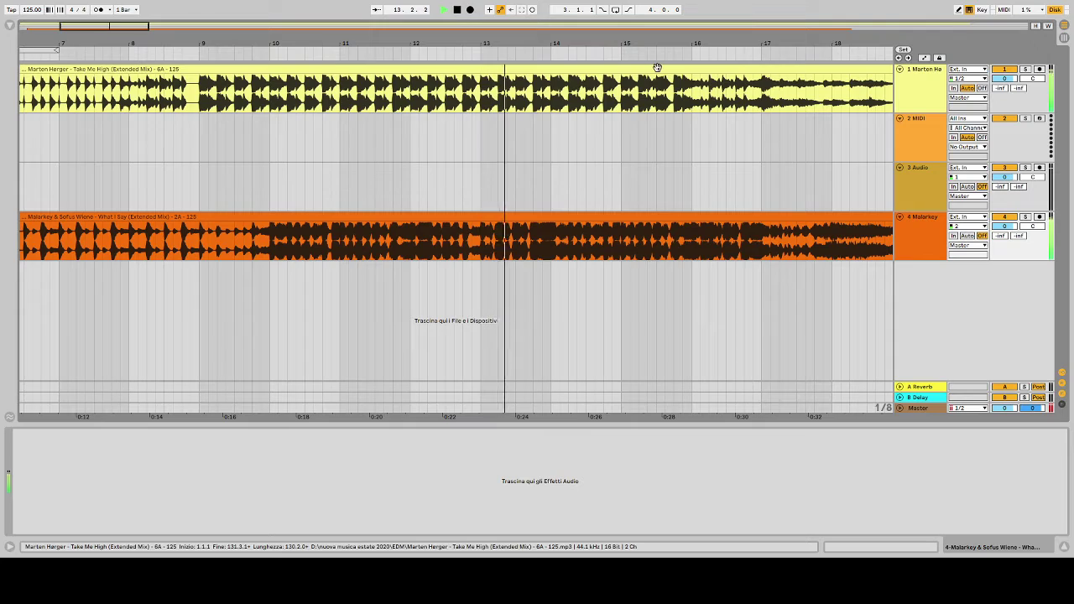
left_click_drag(728, 48, 445, 27)
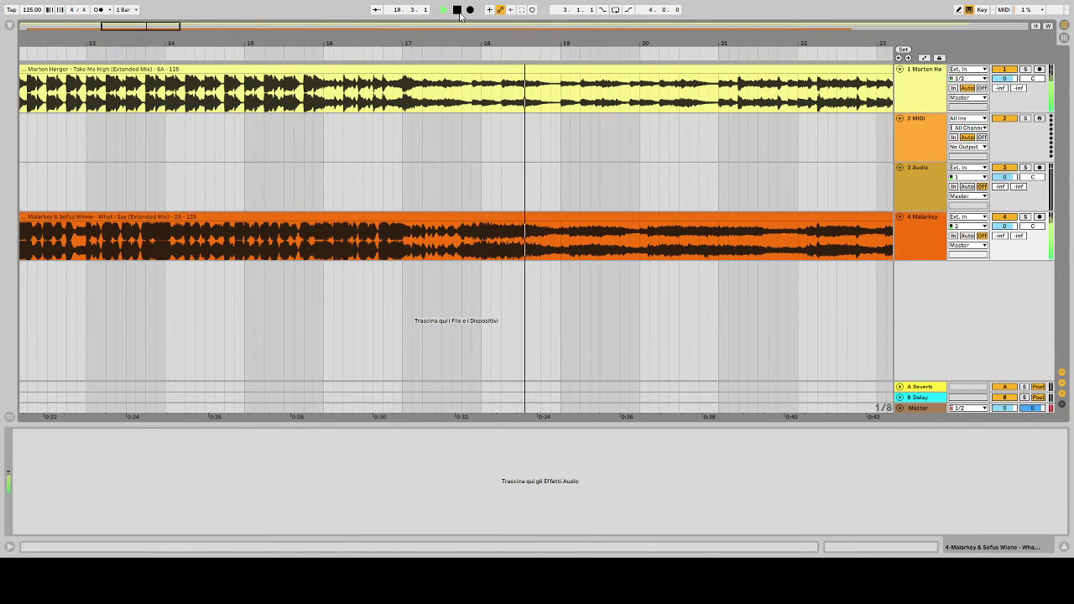
left_click(458, 10)
Move the What I Say clip back to bar 1, aligned with the start of Take Me High.
left_click_drag(302, 41, 377, 20)
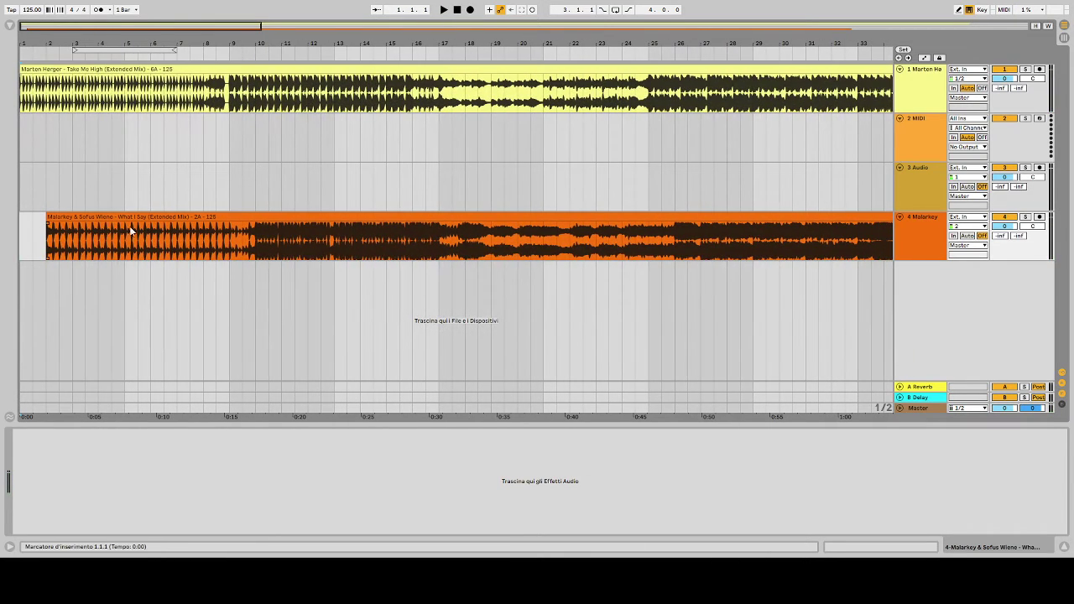
left_click(92, 174)
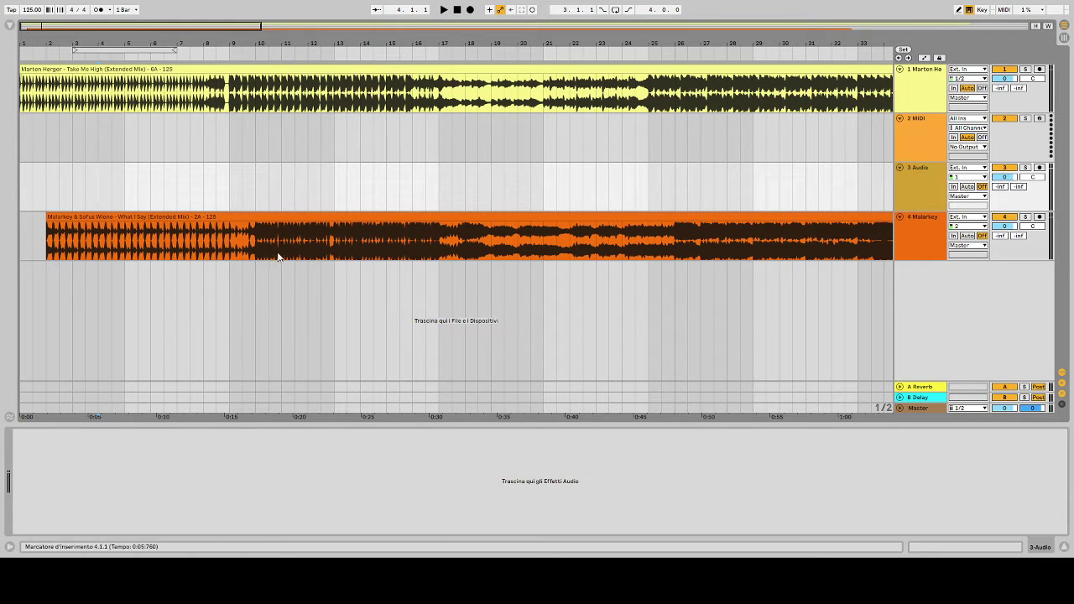
left_click_drag(61, 44, 82, 125)
left_click_drag(80, 236, 46, 233)
left_click(195, 161)
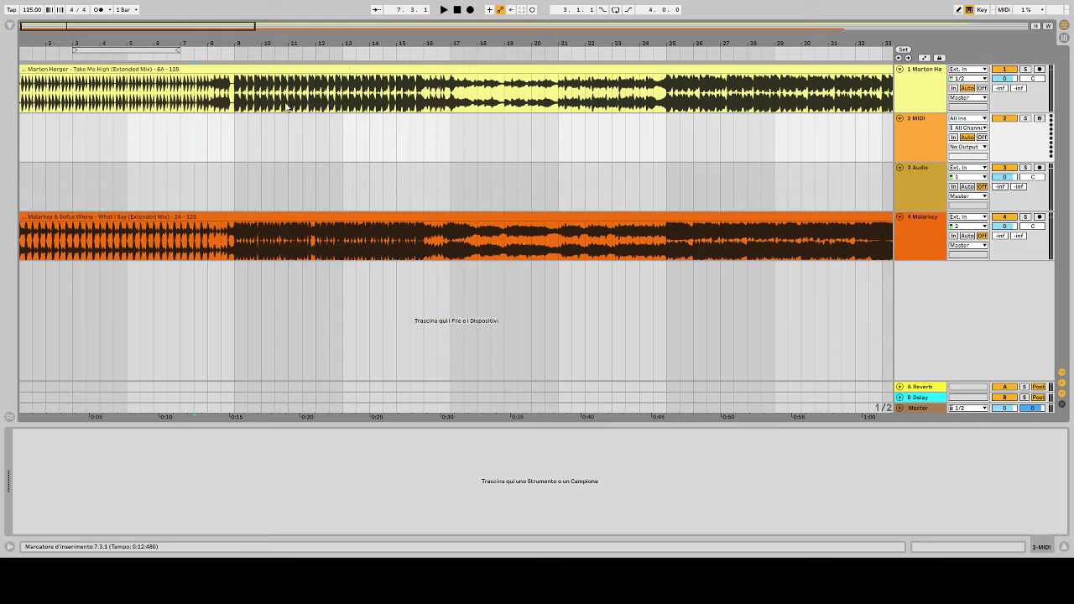
left_click_drag(36, 39, 119, 81)
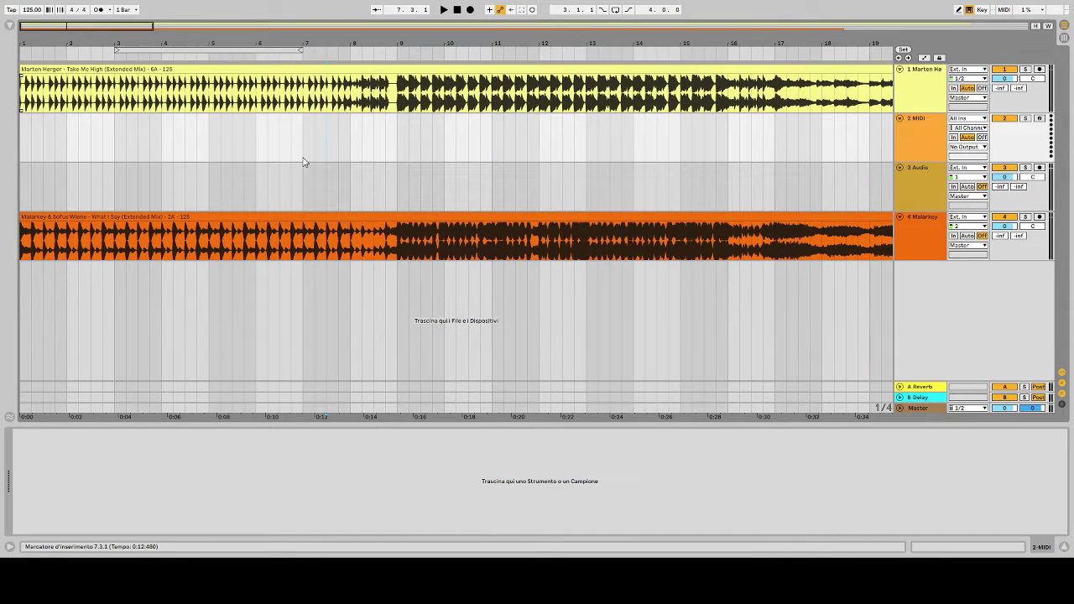
left_click_drag(339, 48, 339, 16)
Move the What I Say clip to start at bar 113, overlapping the ending of Take Me High.
left_click_drag(63, 235, 794, 252)
left_click(693, 59)
left_click_drag(737, 45, 367, 80)
key("plus")
left_click_drag(458, 216, 373, 226)
key("space")
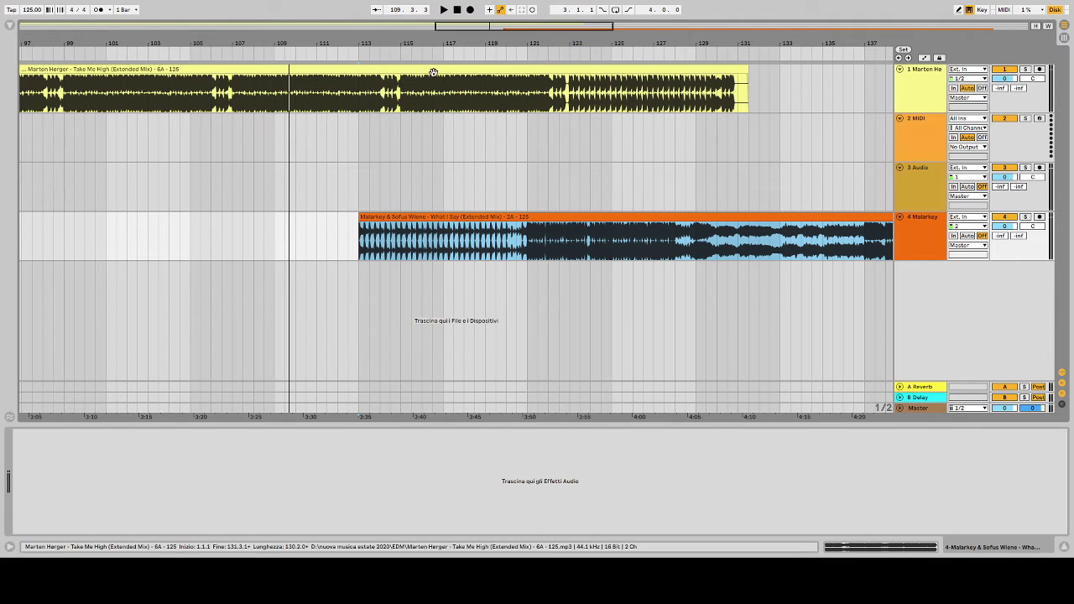
Play the transition from just before bar 113 to the end of Take Me High.
left_click(339, 56)
left_click_drag(364, 45, 364, 75)
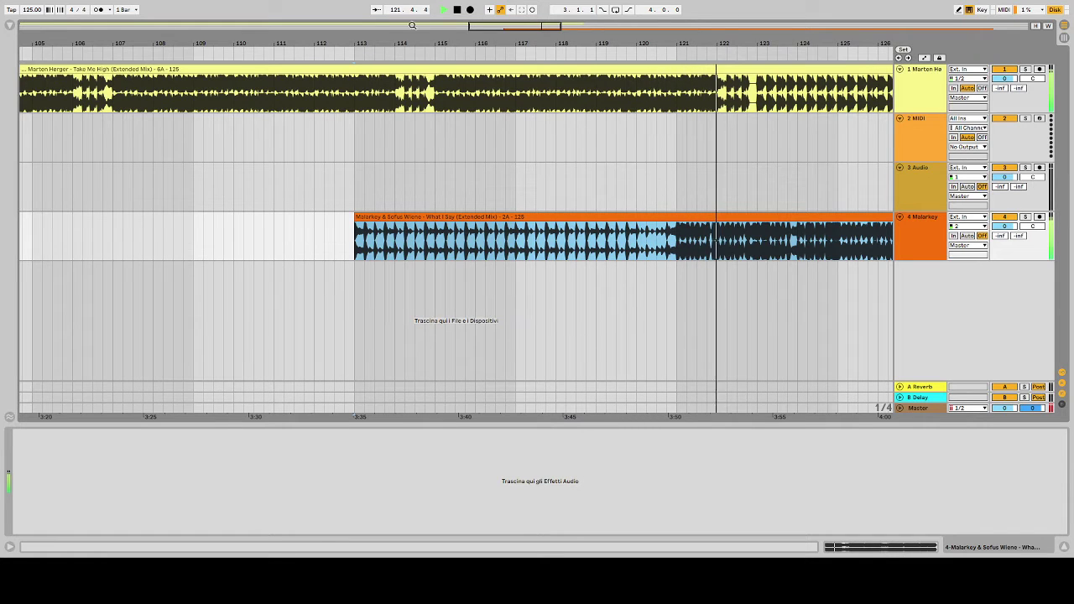
left_click_drag(703, 43, 667, 41)
left_click_drag(751, 47, 468, 46)
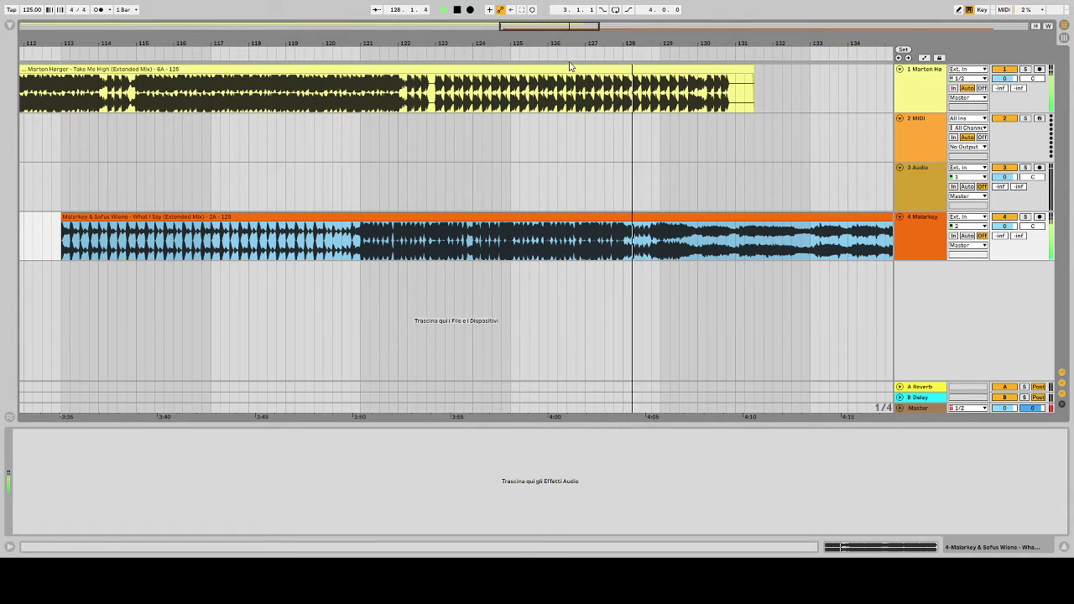
left_click(517, 108)
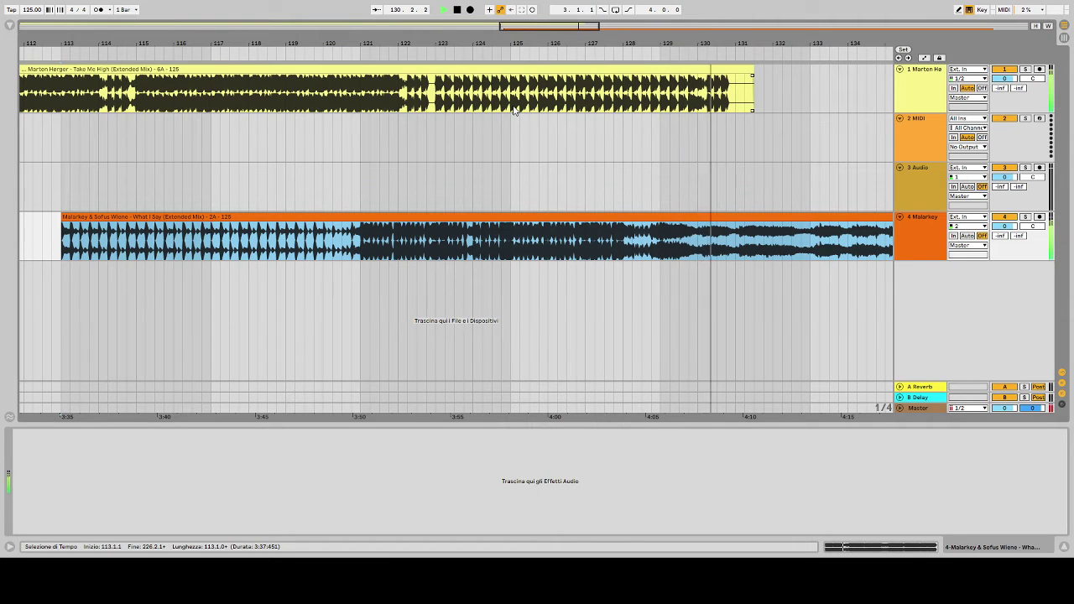
left_click(458, 11)
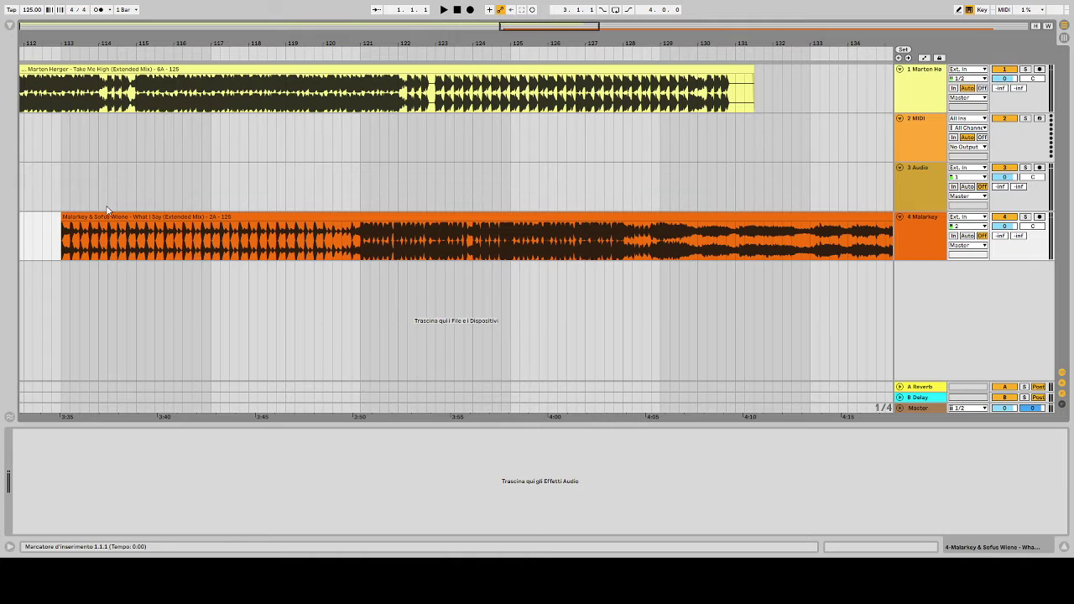
Move the What I Say clip to start at bar 115, overlapping the end of Take Me High.
left_click_drag(102, 215, 483, 223)
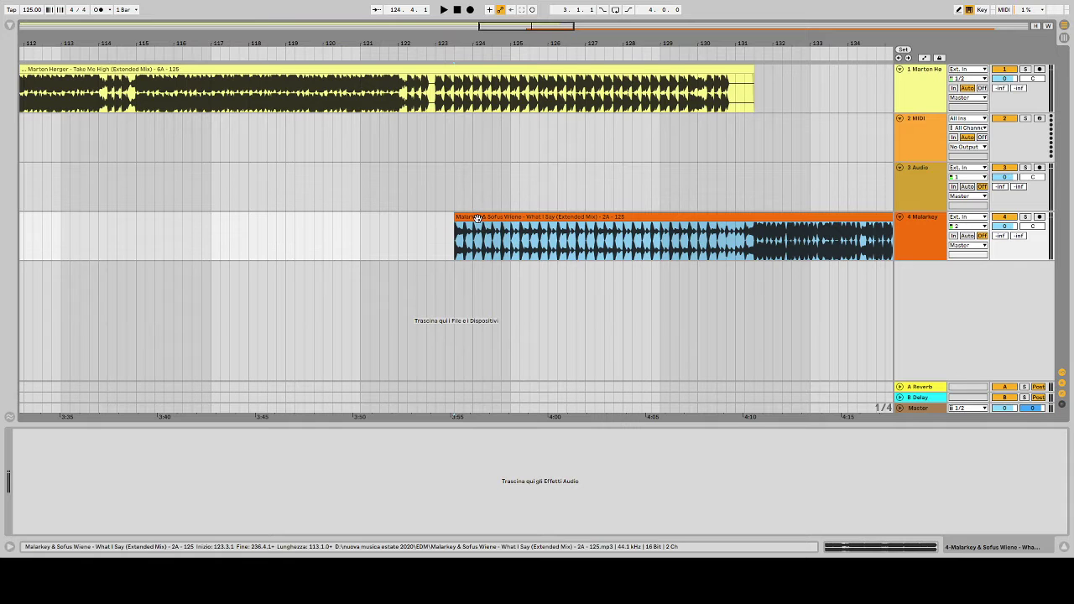
left_click_drag(475, 220, 156, 244)
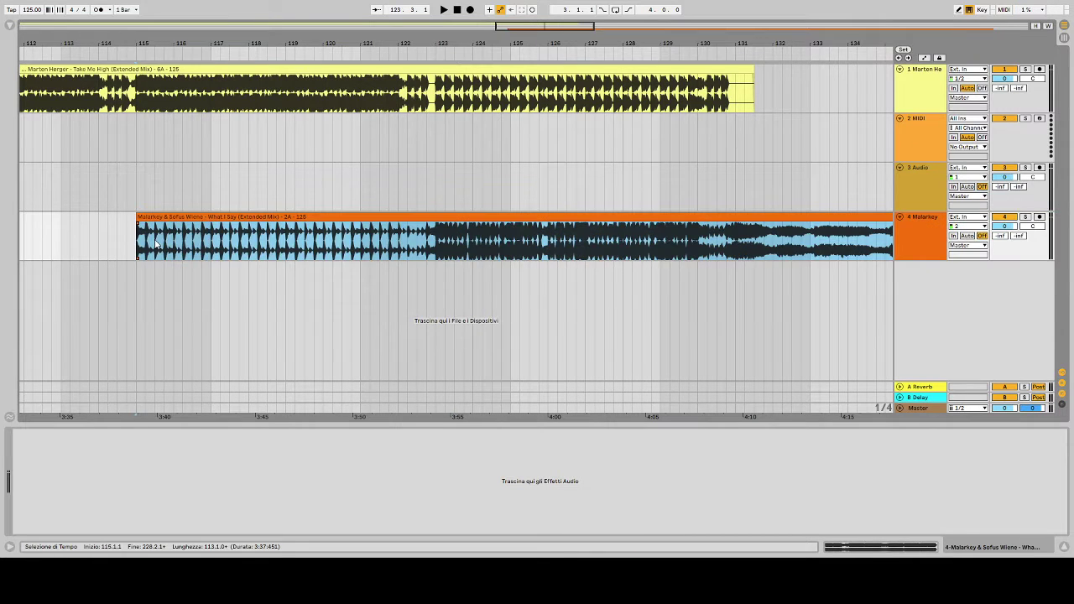
Play the transition from before bar 115 to past the end of Take Me High at about bar 132.
mouse_move(113, 41)
left_mouse_down()
mouse_move(115, 84)
mouse_move(157, 42)
mouse_move(236, 43)
left_mouse_up()
left_click(213, 53)
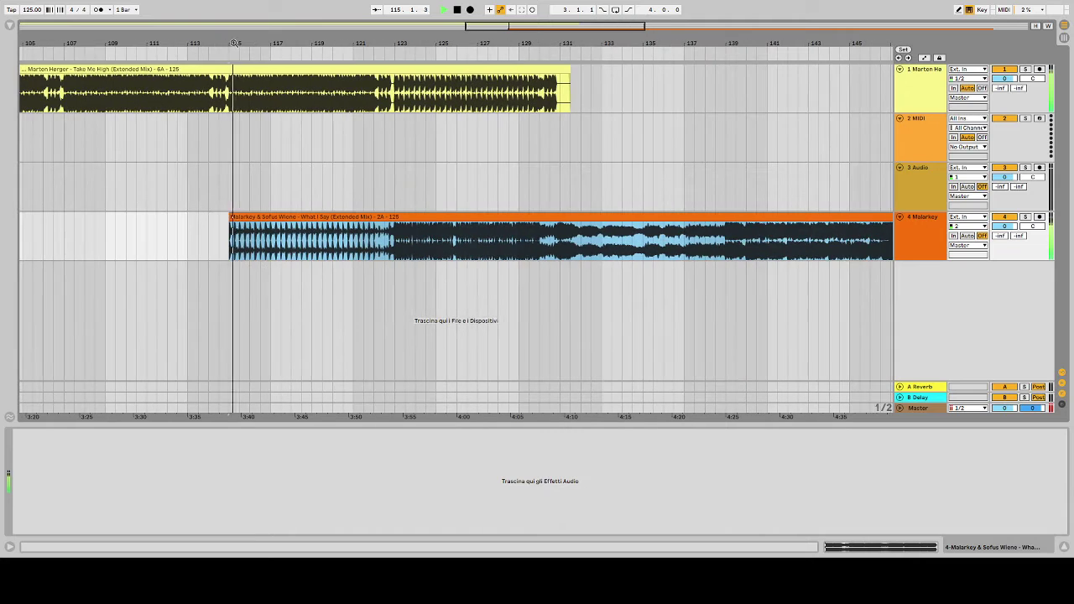
left_click(167, 47)
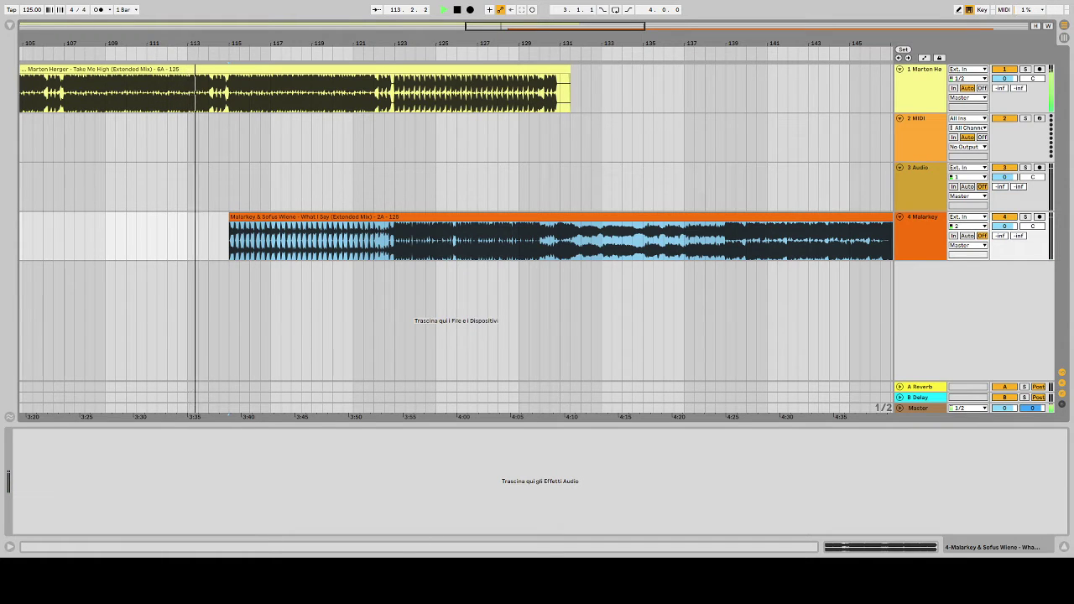
left_click(367, 352)
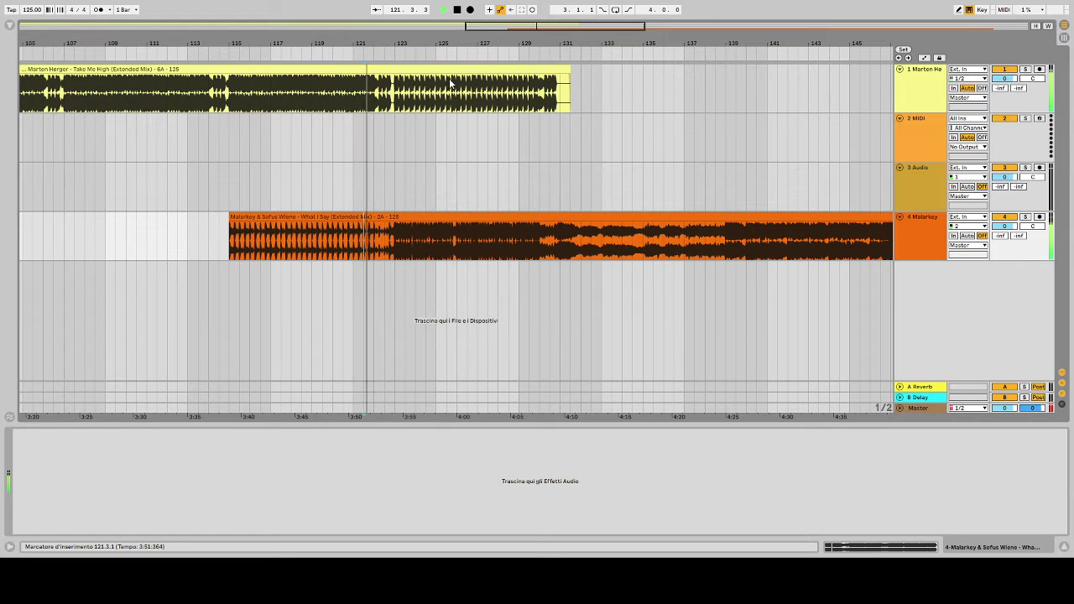
left_click_drag(410, 38, 409, 46)
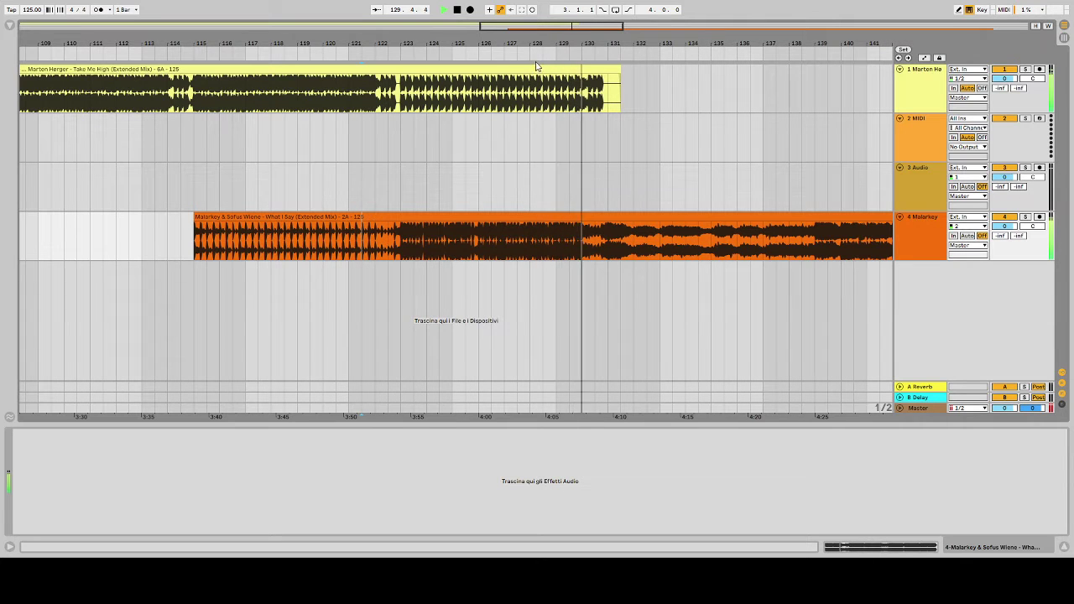
left_click_drag(590, 47, 590, 9)
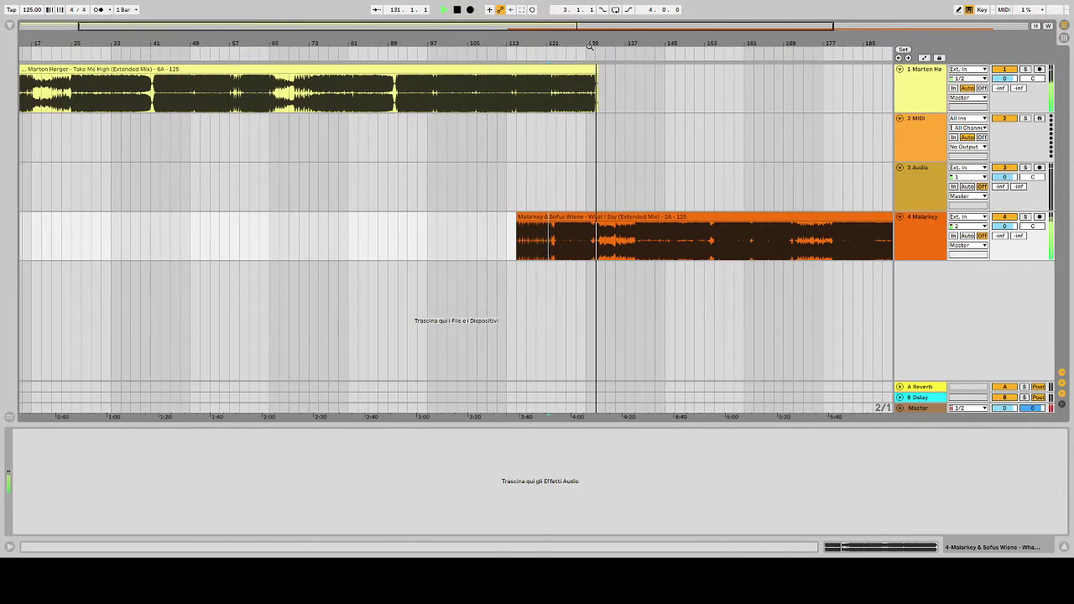
left_click_drag(591, 46, 598, 168)
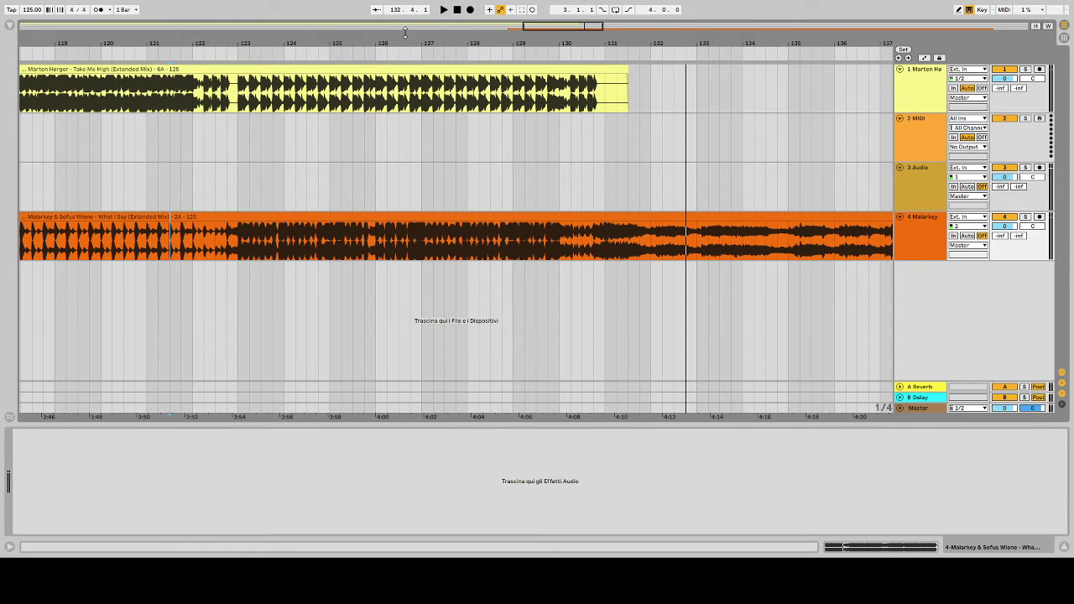
Examine how the start of What I Say lines up with the phrase change in Take Me High at bar 115.
left_click_drag(410, 43, 410, 201)
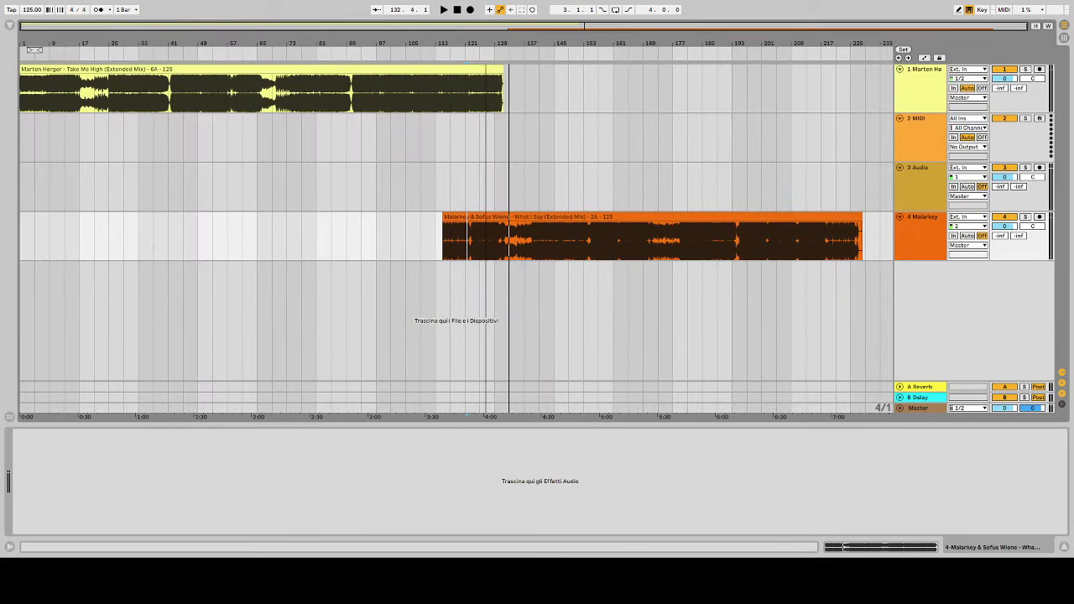
left_click_drag(456, 42, 436, 149)
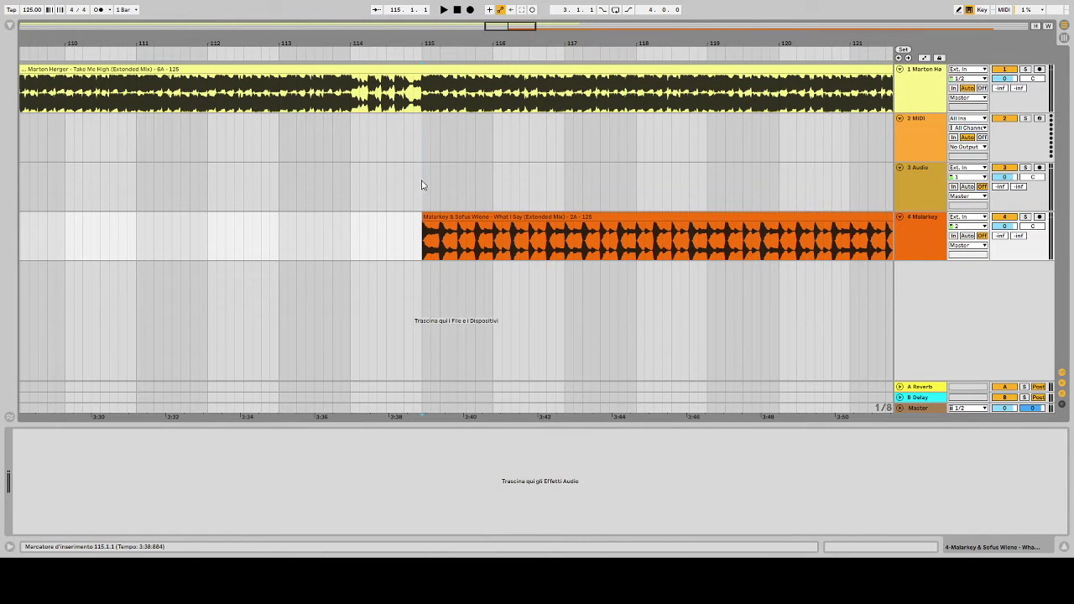
left_click_drag(422, 117, 427, 268)
left_click(422, 141)
left_click_drag(423, 144, 430, 52)
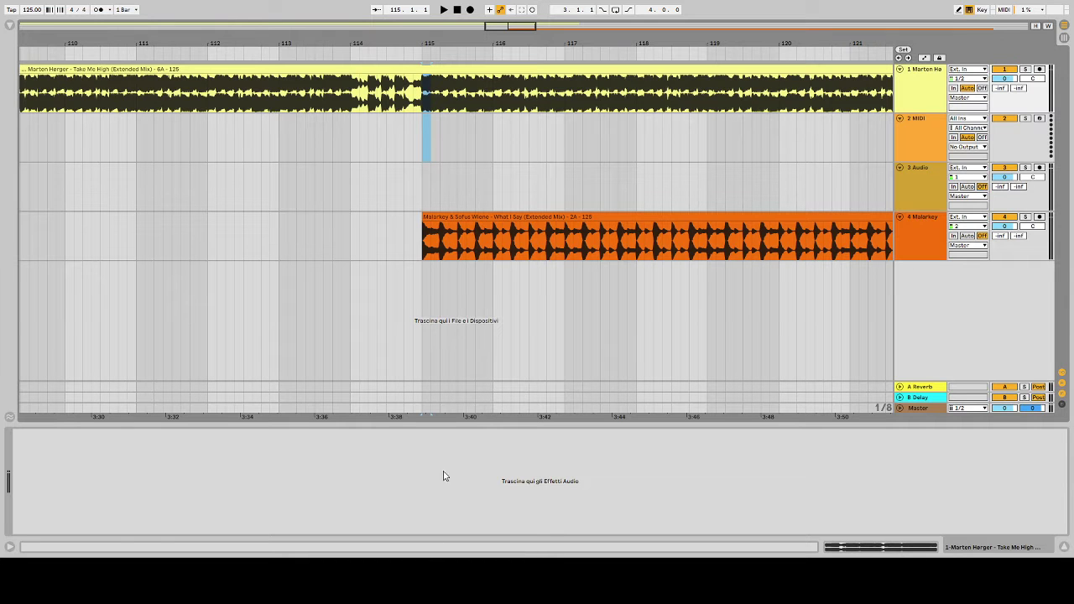
left_click(546, 137)
left_click_drag(581, 47, 581, 15)
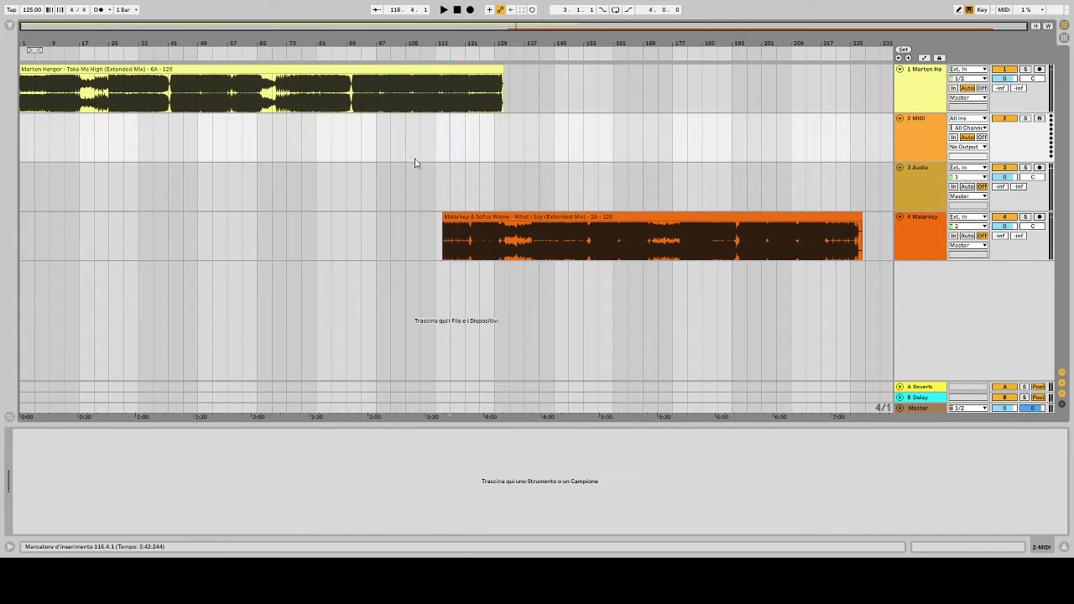
Move the What I Say clip to start at bar 129 and place it on track 3.
left_click_drag(482, 213, 530, 222)
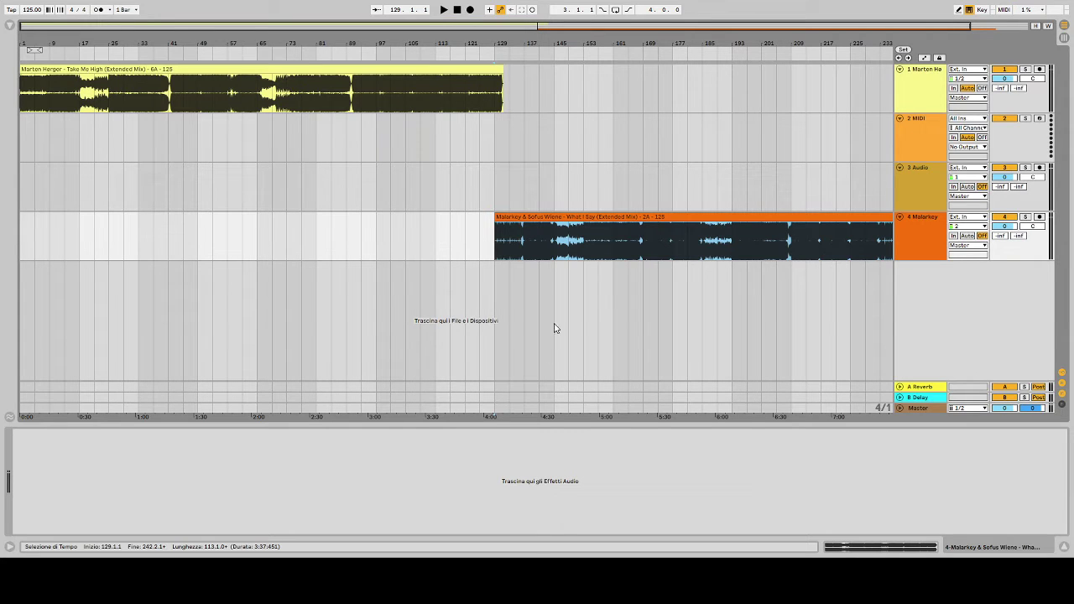
left_click(689, 176)
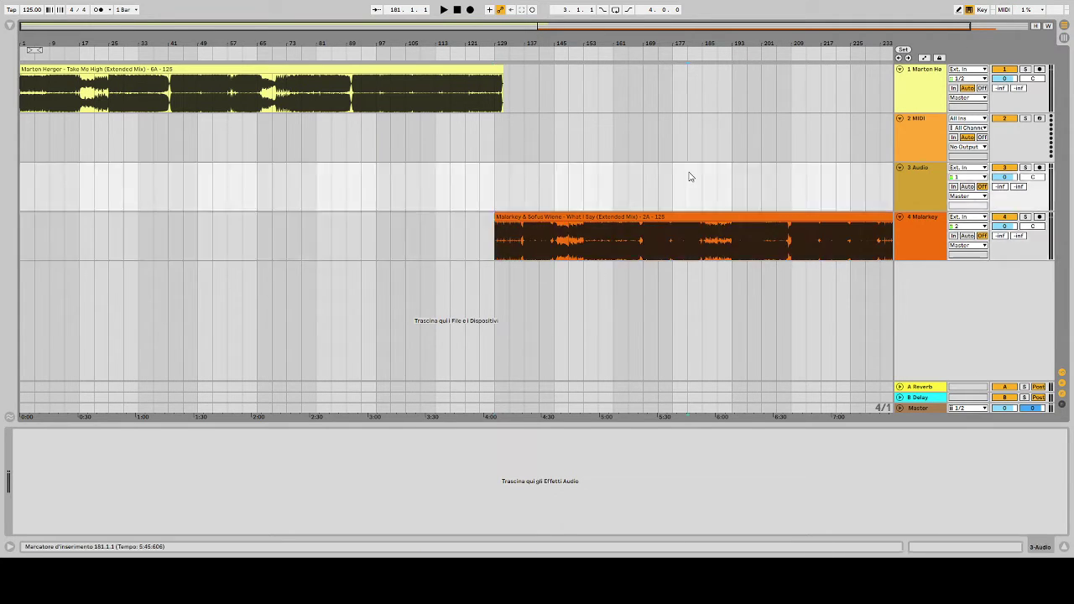
left_click_drag(512, 227, 507, 193)
left_click(505, 243)
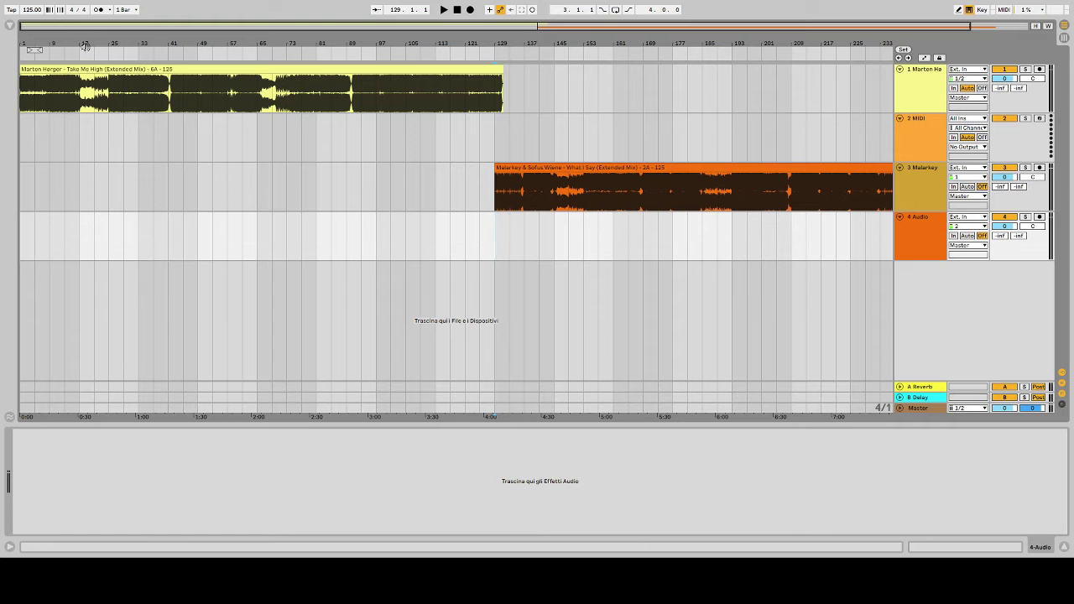
Examine the phrase structure in the opening part of Take Me High from bar 1.
left_click_drag(152, 57, 152, 54)
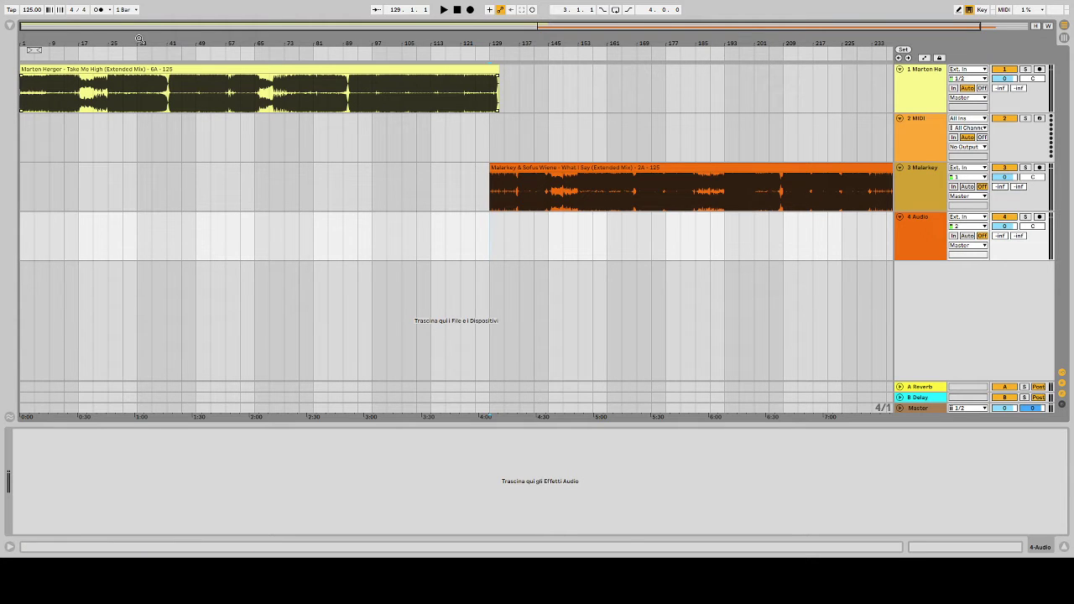
left_click_drag(41, 31, 41, 100)
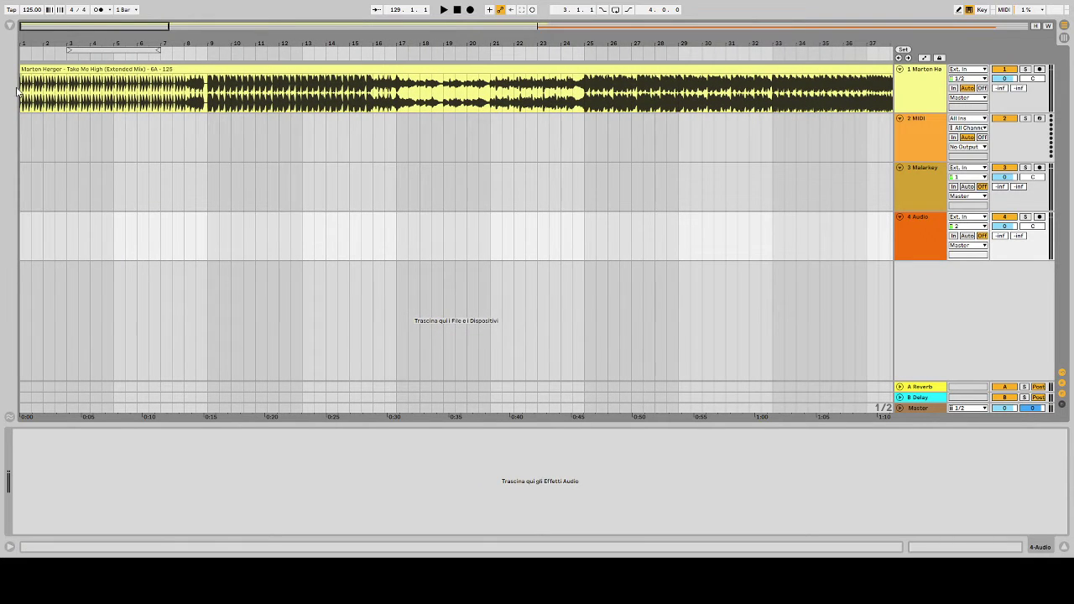
left_click_drag(34, 43, 33, 40)
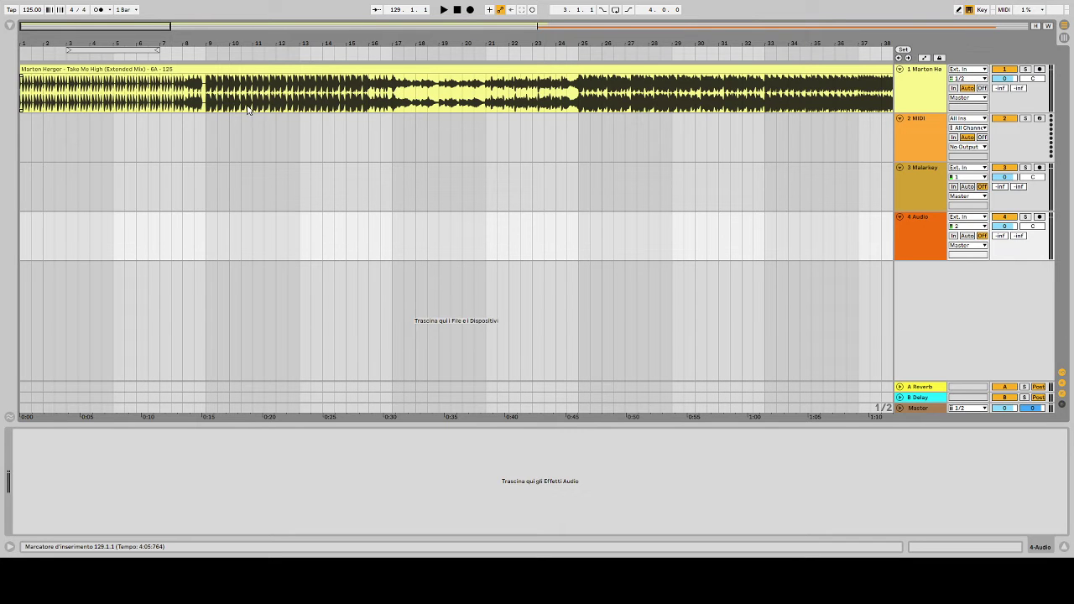
left_click_drag(399, 46, 179, 46)
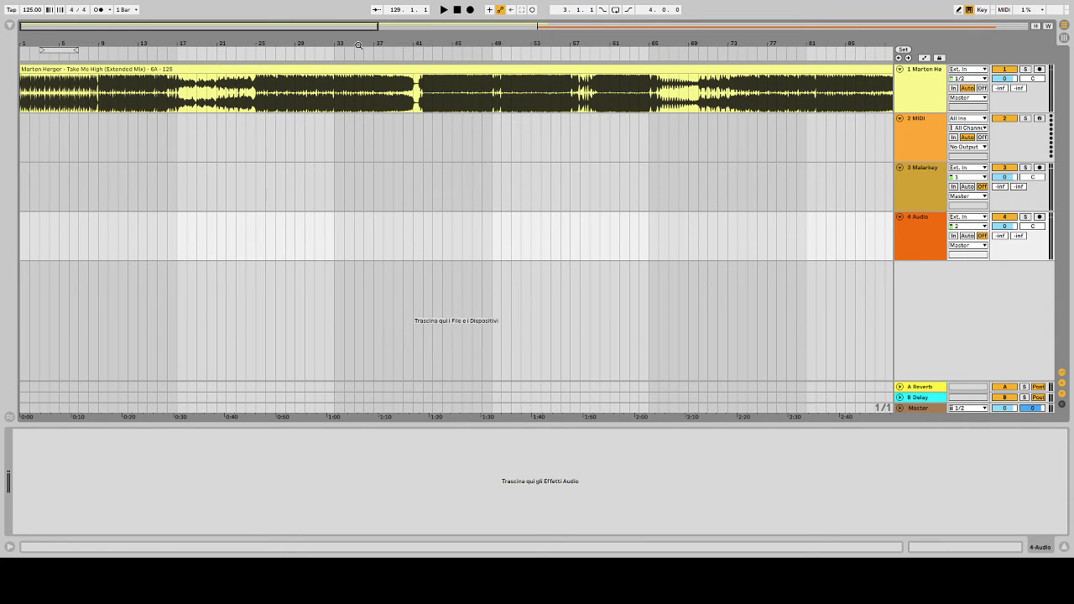
Highlight bars 33 to 41 of Take Me High and play that phrase briefly.
left_click_drag(358, 46, 415, 109)
left_click_drag(533, 112, 529, 110)
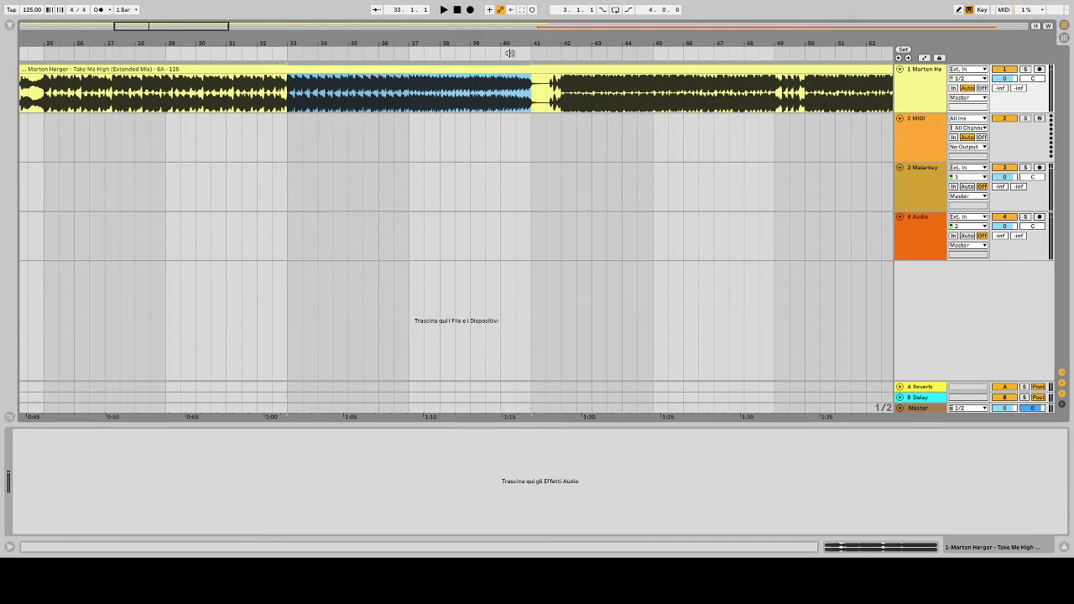
left_click_drag(508, 47, 342, 80)
left_click(444, 9)
double_click(458, 10)
Highlight the Take Me High section leading up to bar 57, and listen to it and the break starting at bar 57.
left_click_drag(437, 47, 209, 22)
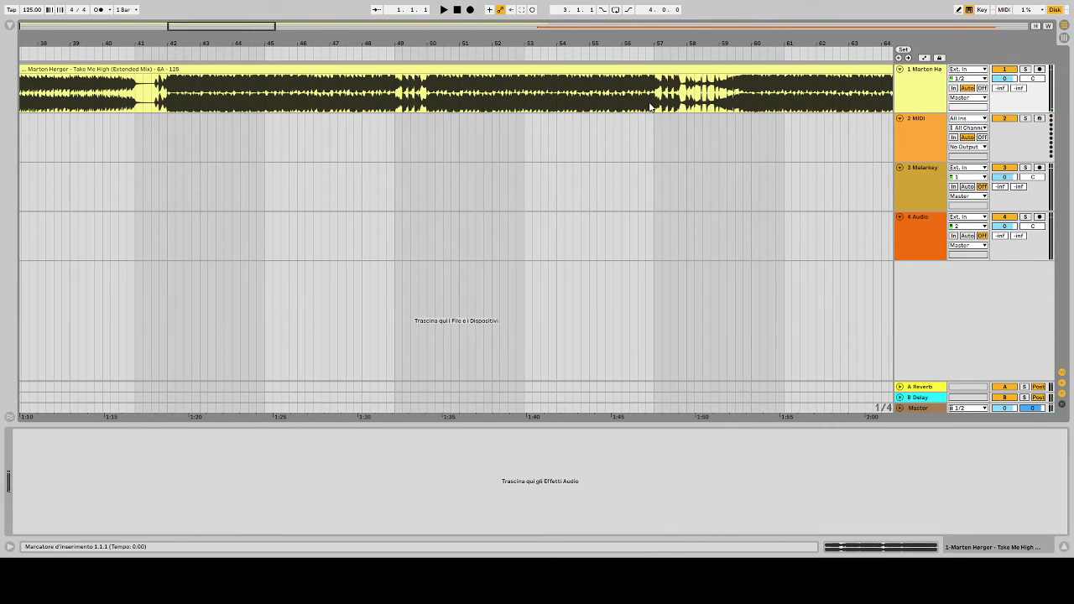
left_click_drag(654, 102, 218, 106)
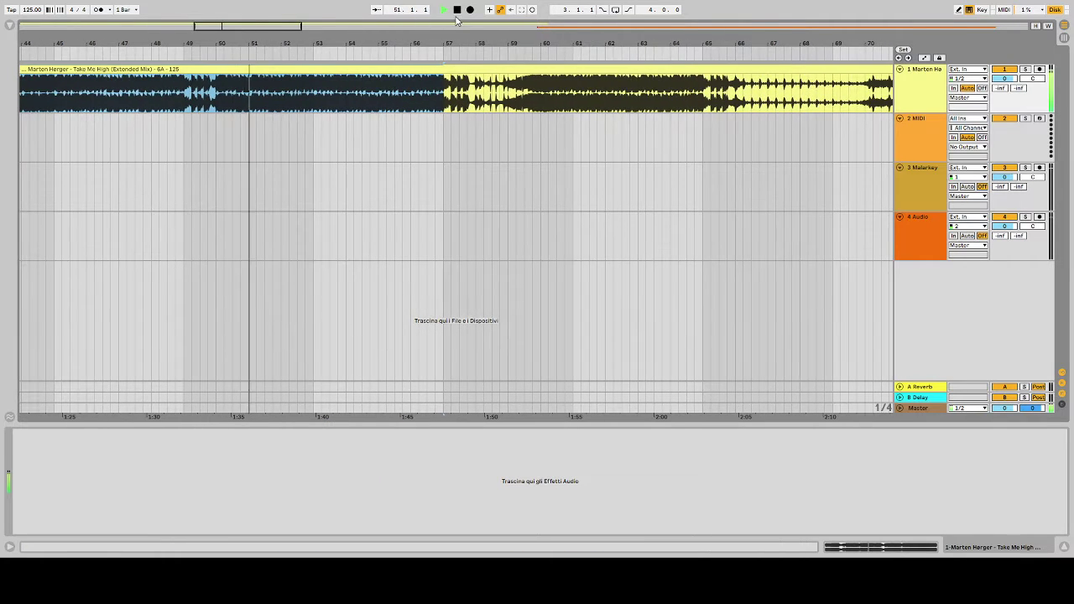
left_click(457, 12)
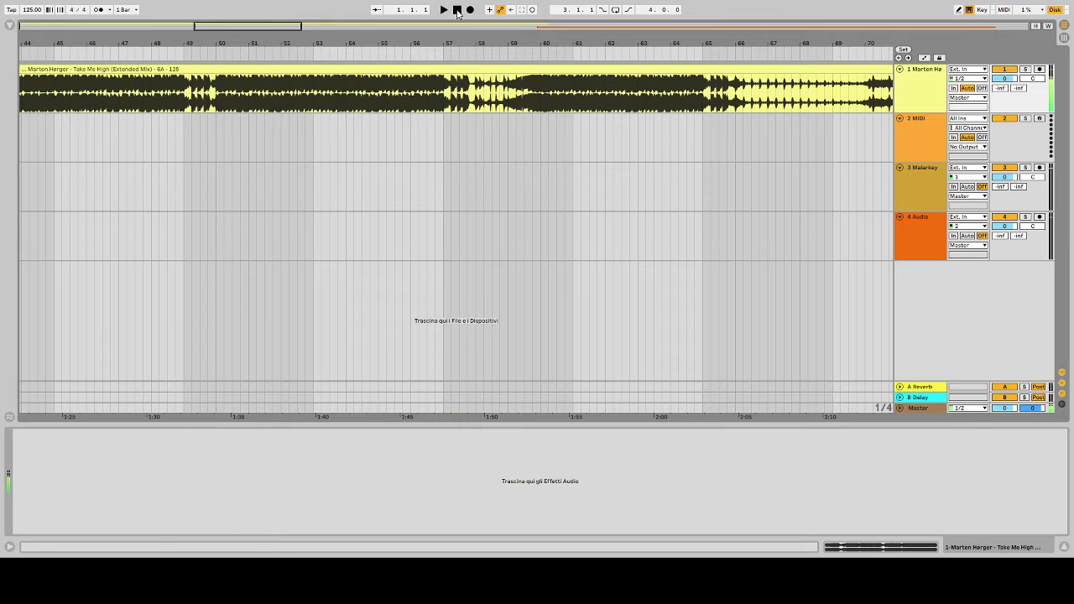
left_click(444, 54)
left_click_drag(459, 44, 265, 49)
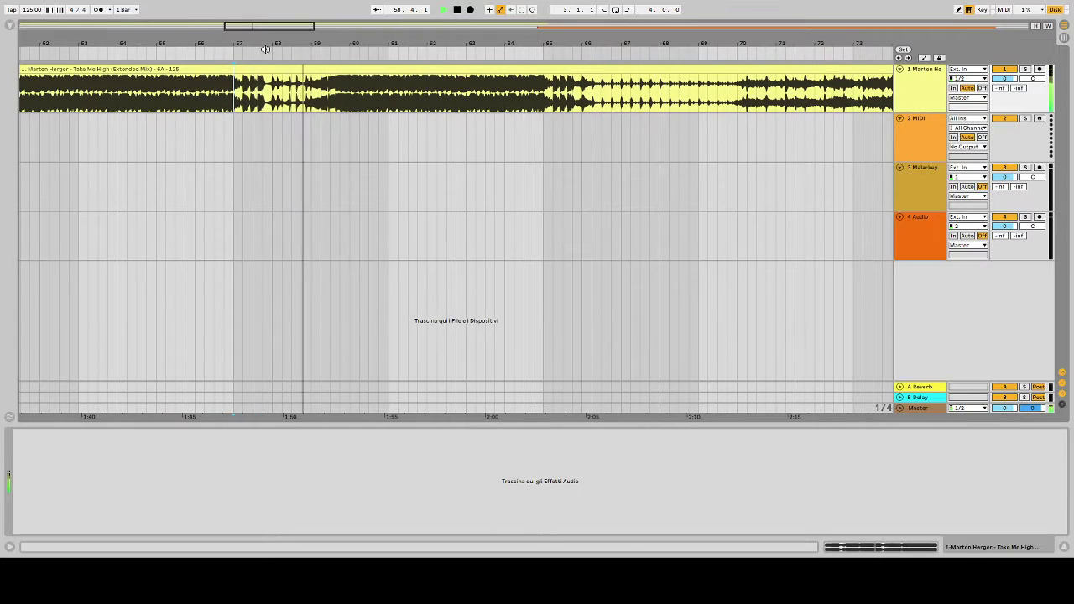
left_click(457, 9)
Highlight the Take Me High section from about bar 59 to 65, followed by the one from about bar 67 to 85.
left_click_drag(321, 94, 531, 110)
left_click_drag(711, 45, 400, 37)
left_click_drag(516, 46, 534, 33)
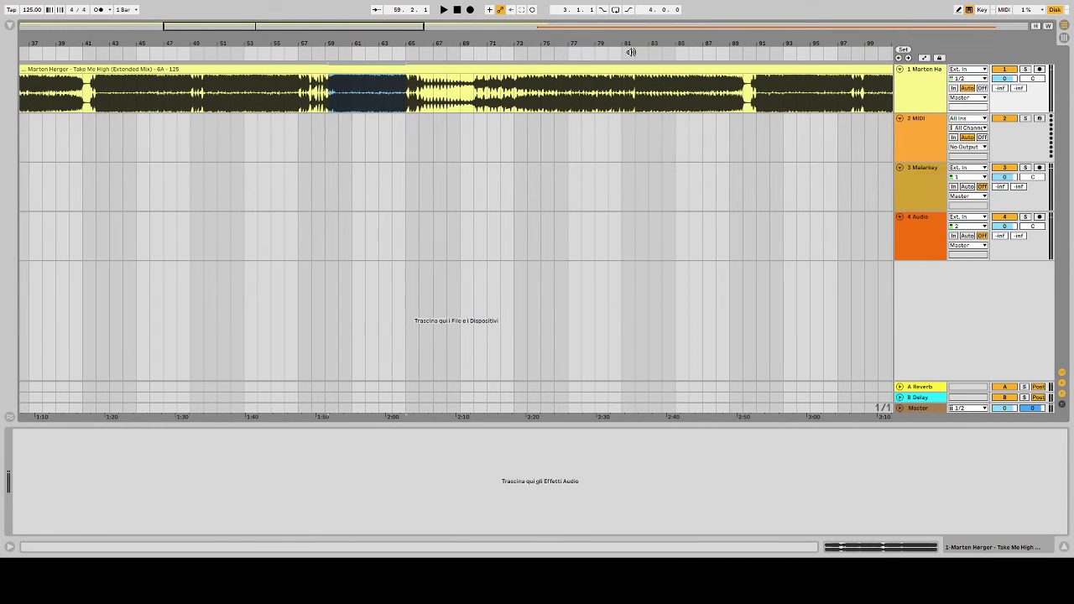
left_click_drag(752, 48, 544, 49)
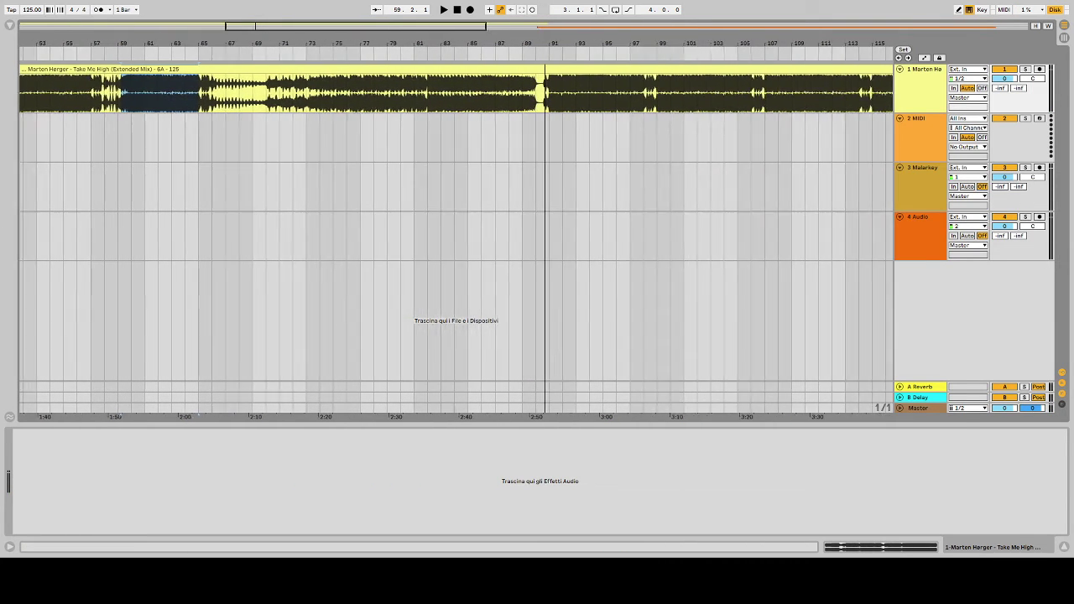
mouse_move(225, 94)
left_mouse_down()
mouse_move(546, 103)
mouse_move(473, 104)
left_mouse_up()
left_click(616, 117)
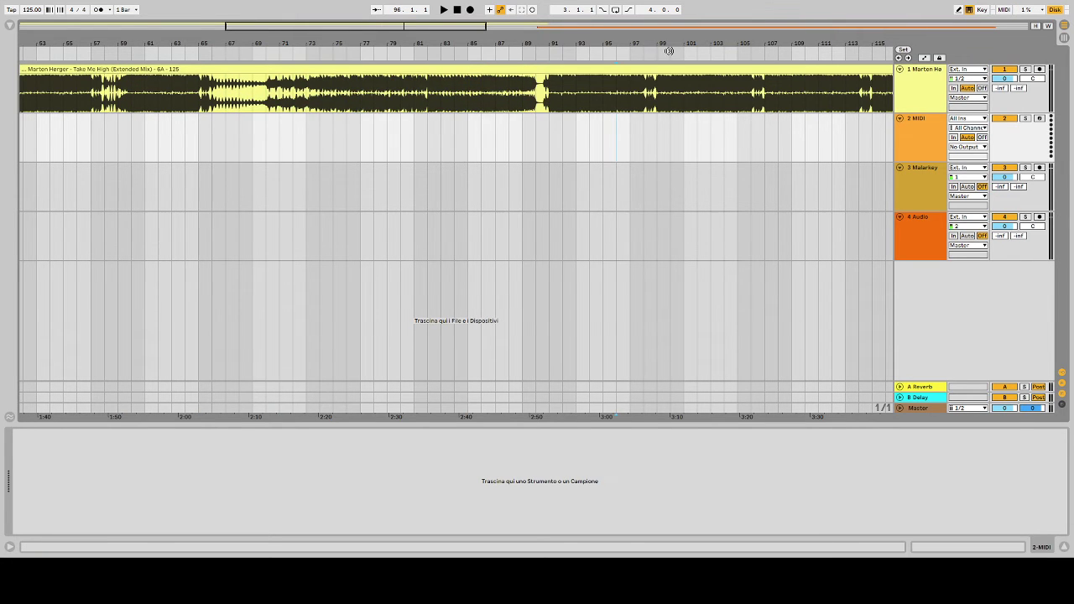
Highlight the closing 16 bars of Take Me High from bar 115 to 131 and compare them with the incoming What I Say clip.
left_click_drag(669, 52, 599, 54)
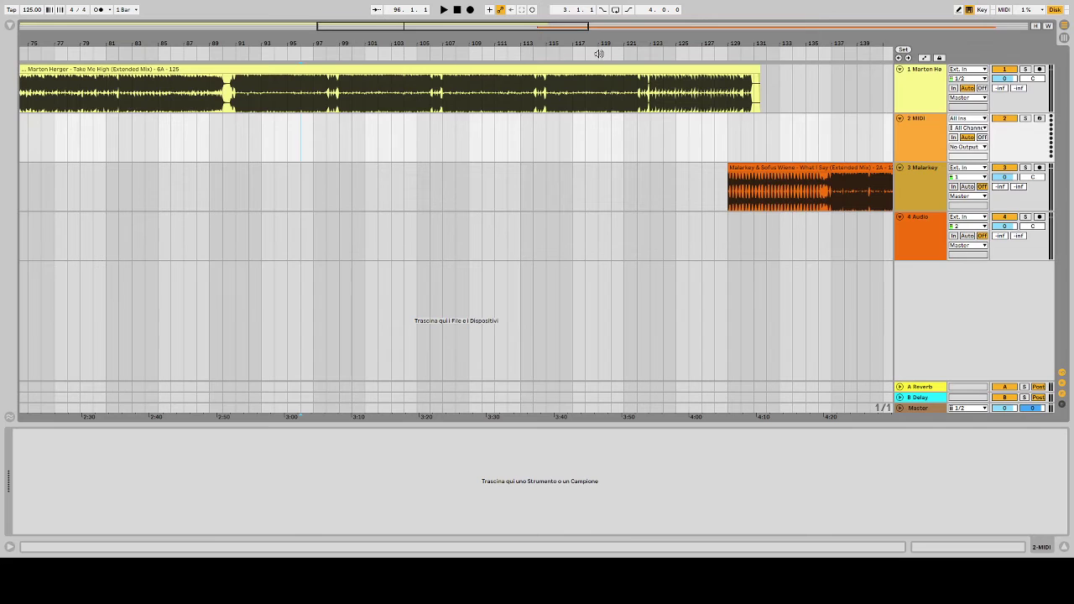
left_click_drag(555, 90, 747, 114)
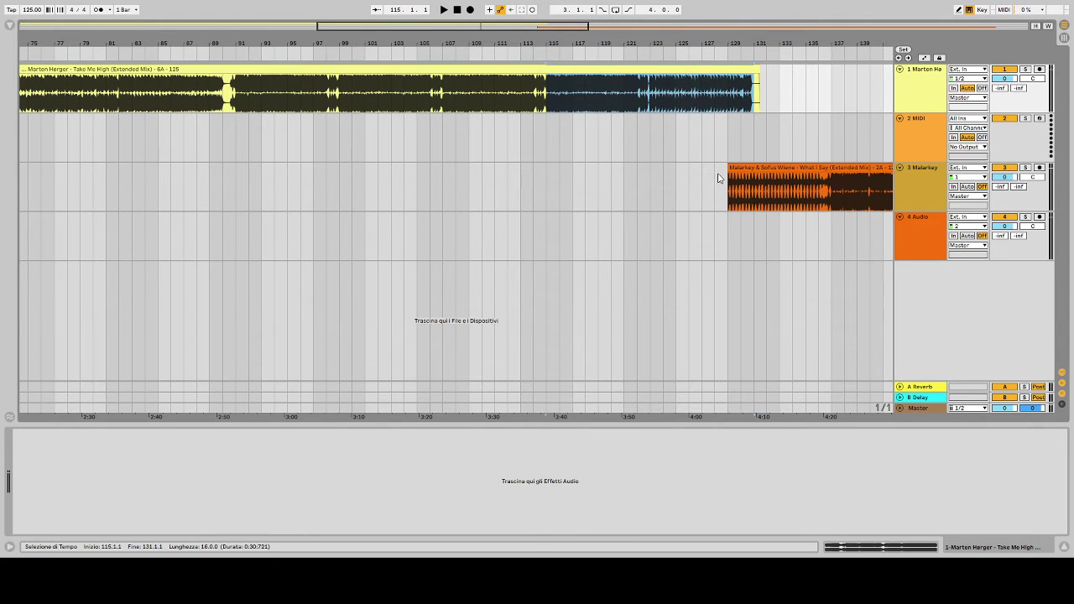
left_click_drag(600, 45, 627, 8)
left_click_drag(433, 44, 351, 510)
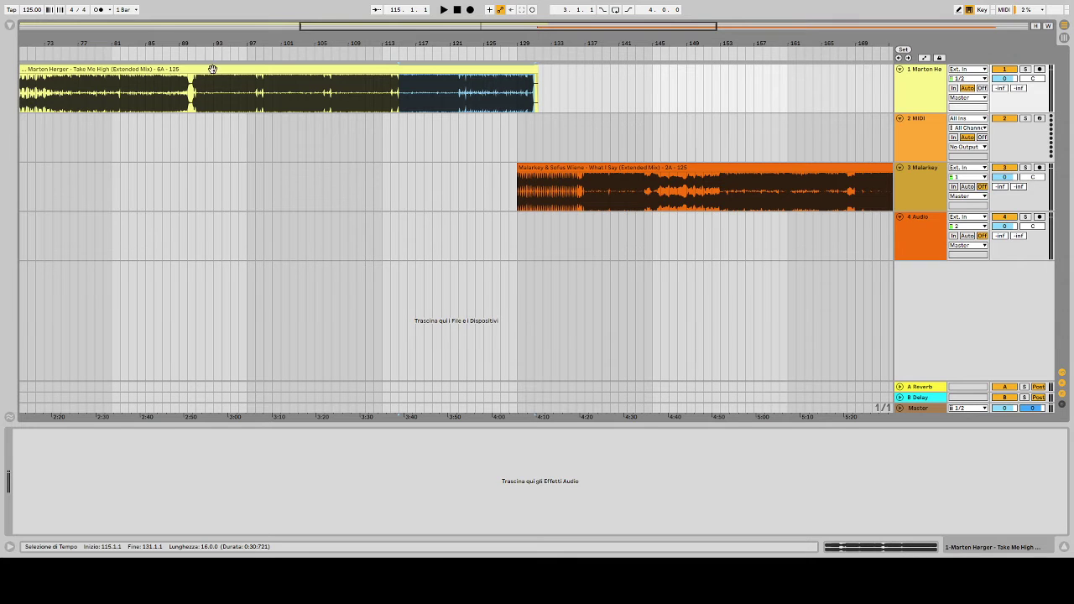
left_click_drag(194, 44, 652, 8)
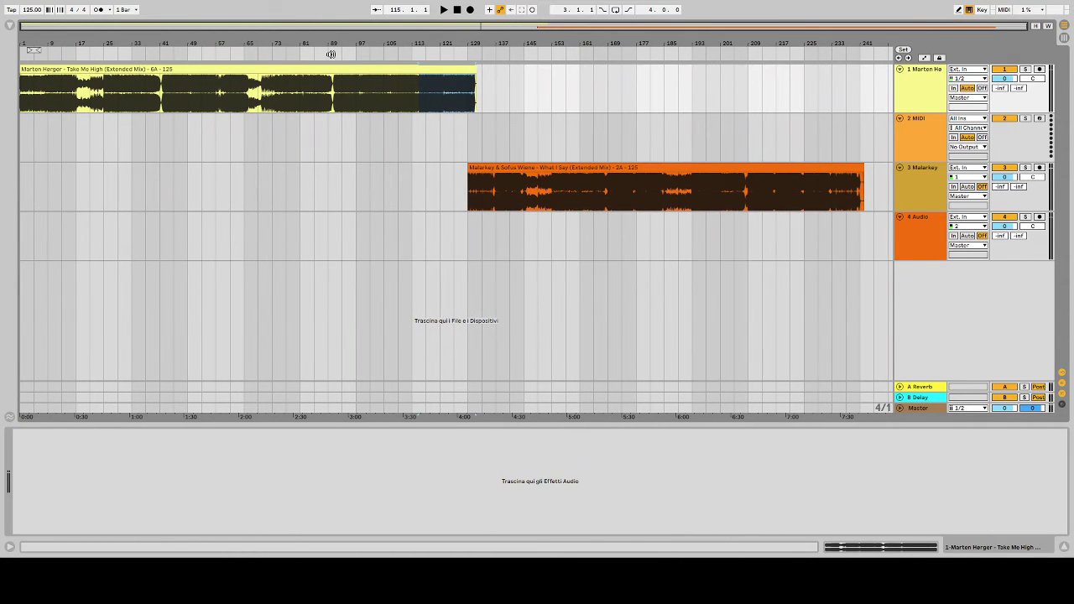
Return the insert marker to bar 1 and highlight bars 15 to 129 on the MIDI track beneath Take Me High.
left_click(456, 10)
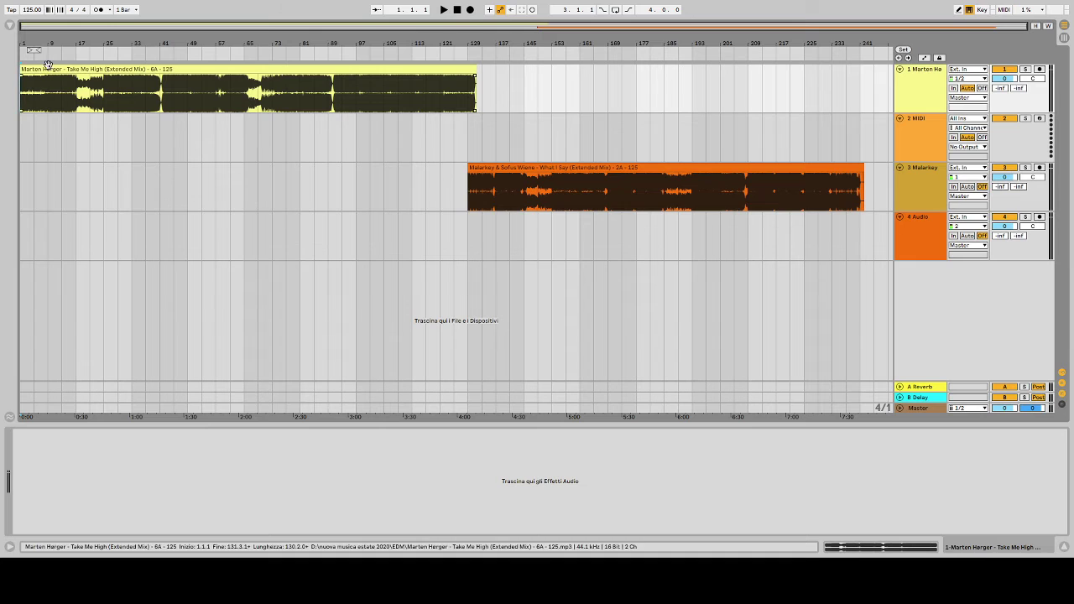
left_click_drag(32, 46, 32, 84)
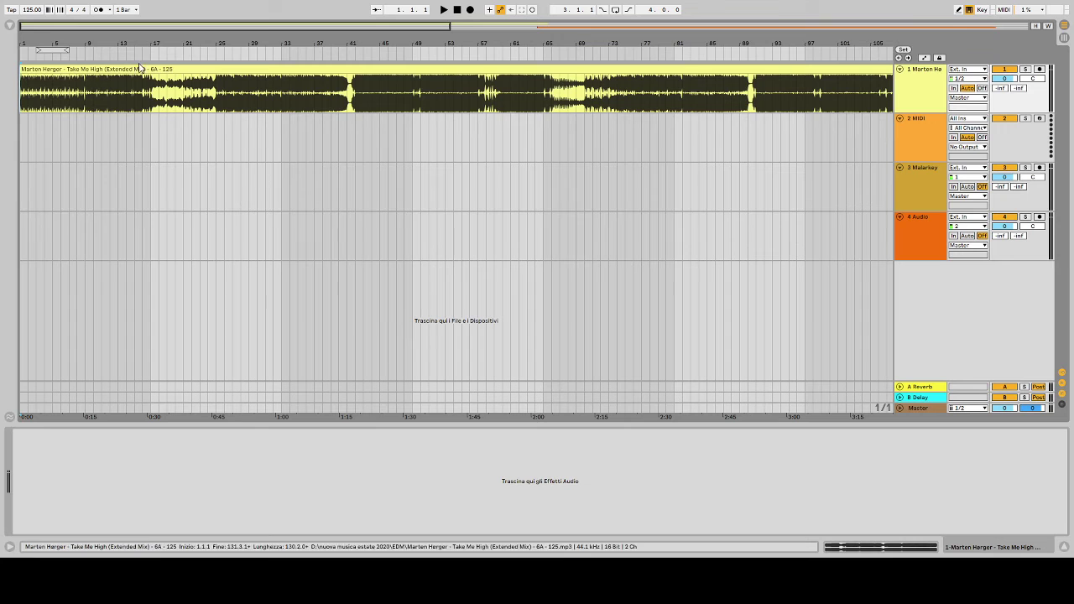
left_click_drag(137, 47, 96, 65)
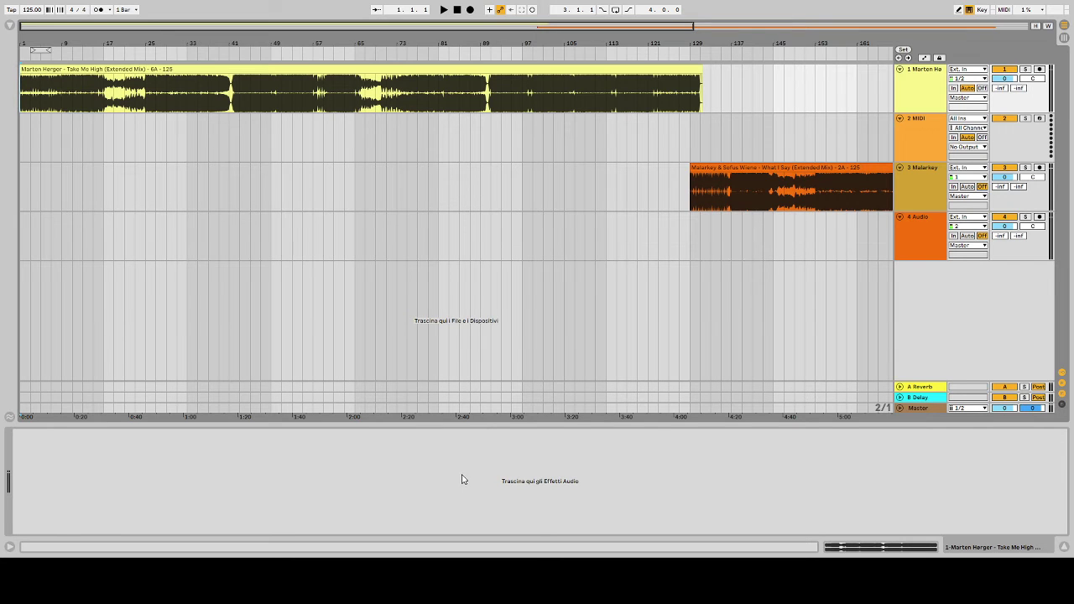
left_click_drag(96, 139, 691, 154)
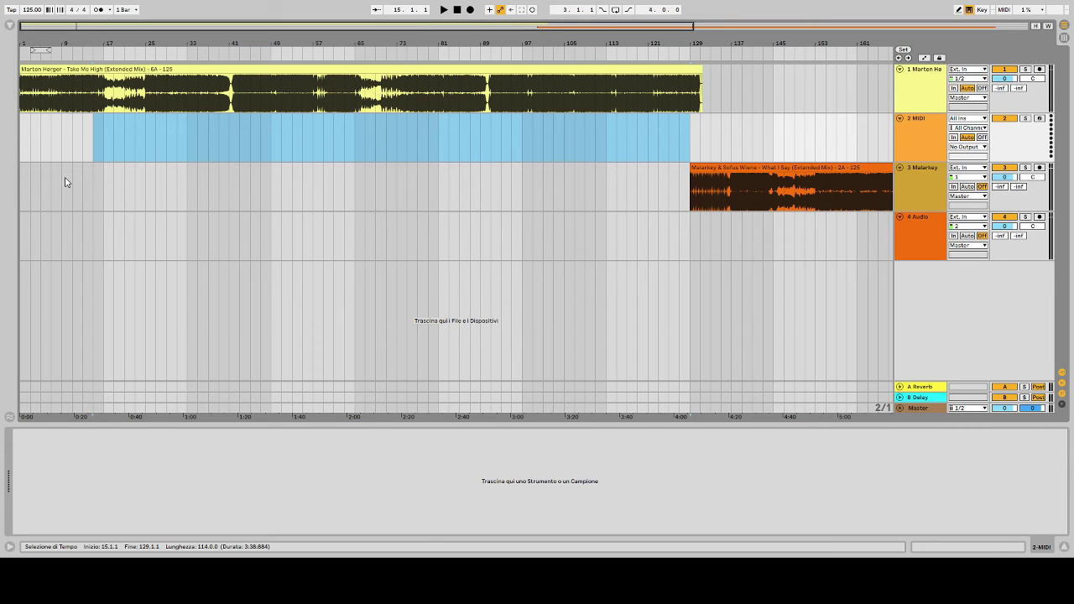
Clear the time selection and move the What I Say clip so it starts at bar 115, beneath the closing section of Take Me High.
left_click_drag(63, 163, 201, 158)
left_click(201, 159)
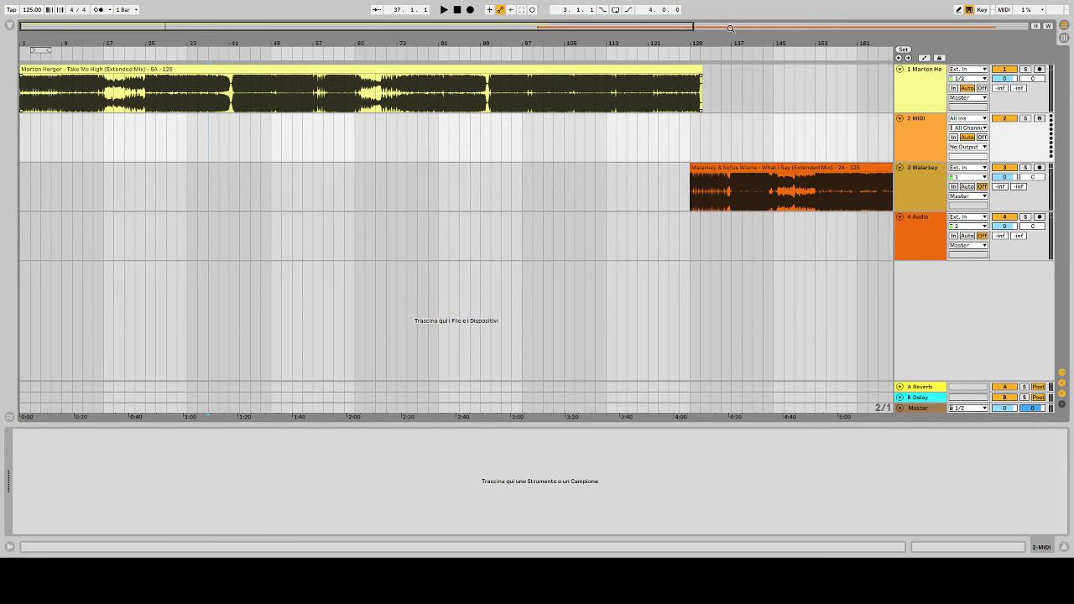
left_click_drag(693, 43, 301, 171)
left_click(465, 169)
mouse_move(277, 35)
left_mouse_down()
mouse_move(277, 134)
mouse_move(277, 118)
mouse_move(347, 94)
mouse_move(635, 140)
mouse_move(625, 144)
mouse_move(626, 179)
mouse_move(260, 191)
left_mouse_up()
left_click(260, 190)
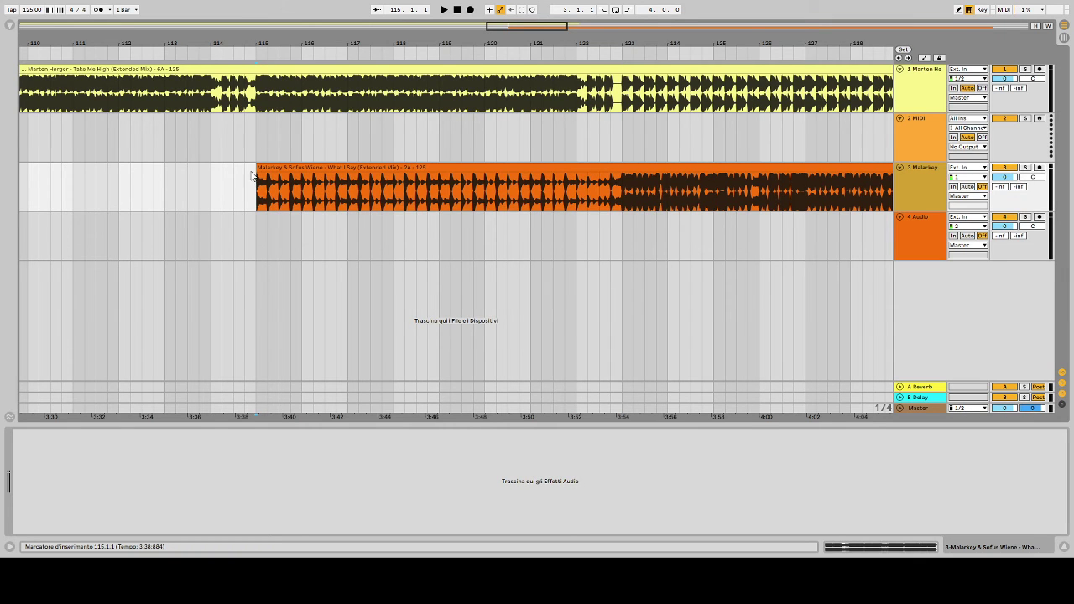
Mark bar 131 on the What I Say track, examine its overlap with Take Me High's ending, and place the insert marker at bar 133 on the empty audio track.
scroll(563, 161, "right", 5)
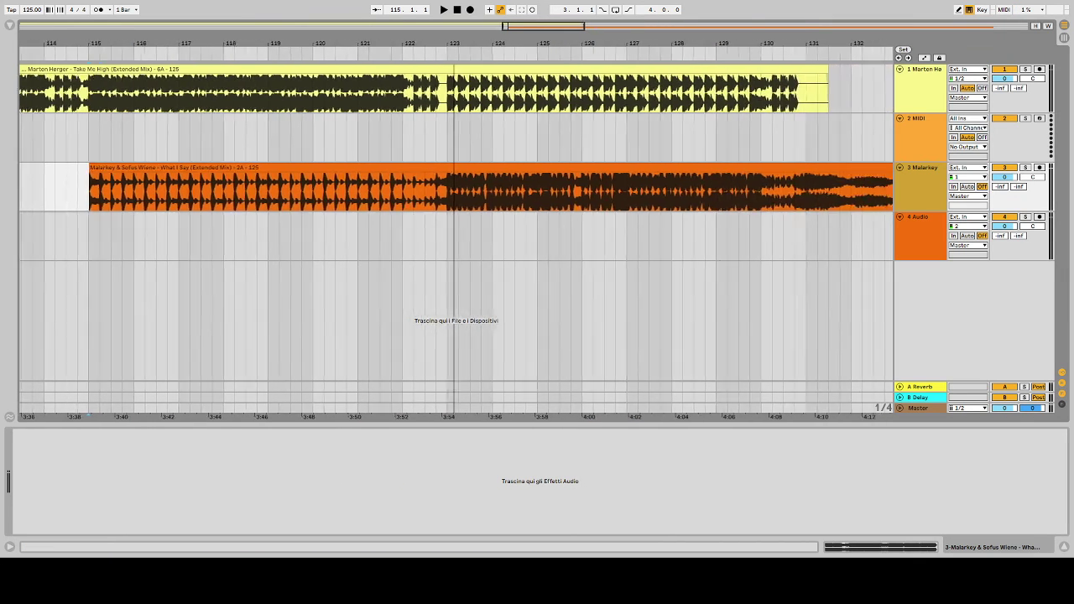
left_click(797, 185)
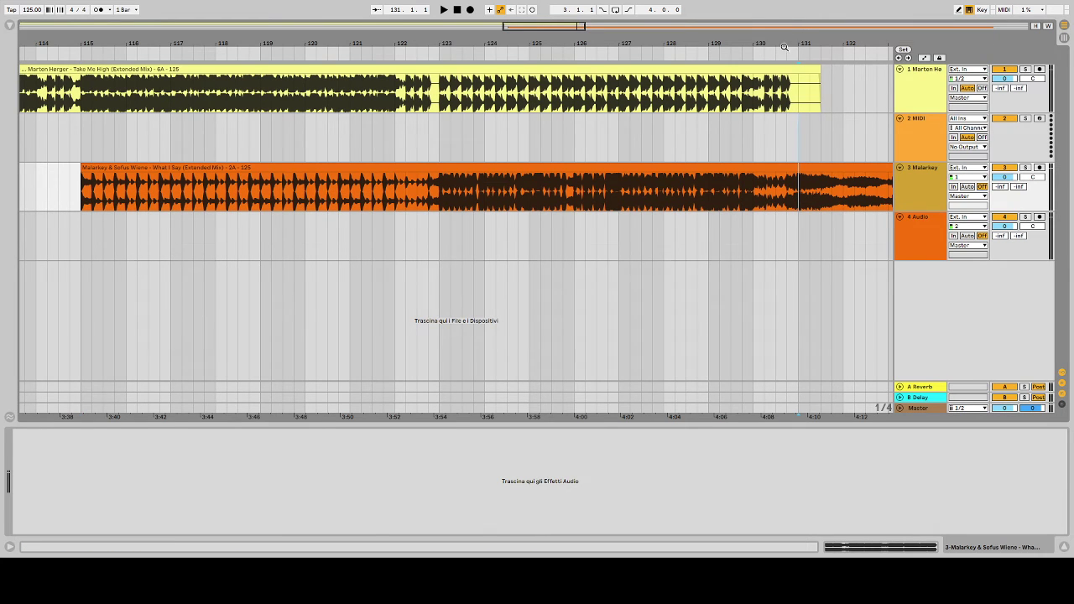
left_click_drag(786, 42, 497, 58)
left_click_drag(501, 18, 496, 50)
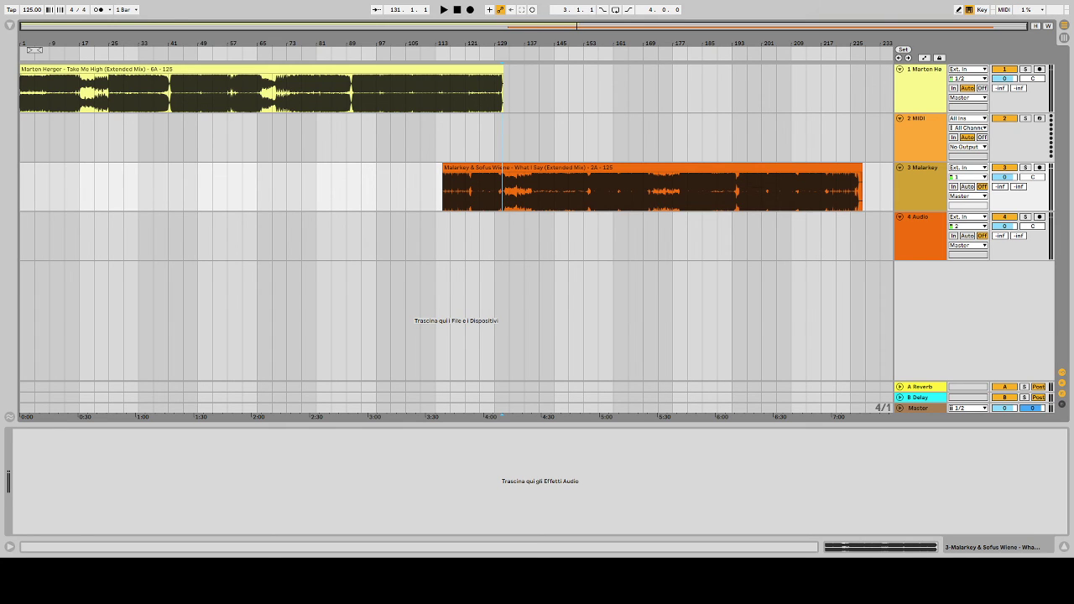
left_click(506, 239)
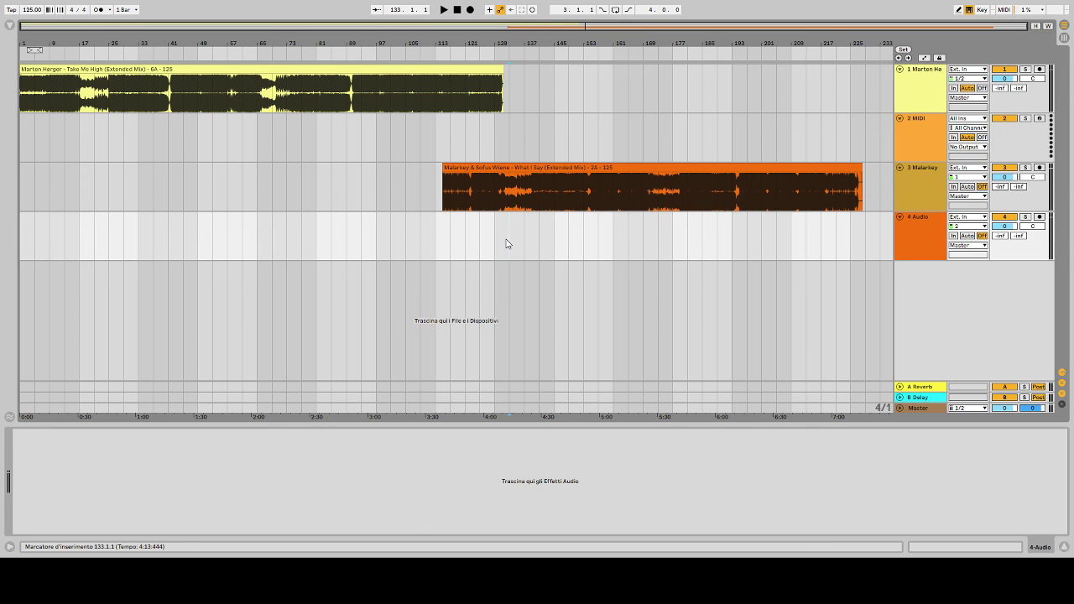